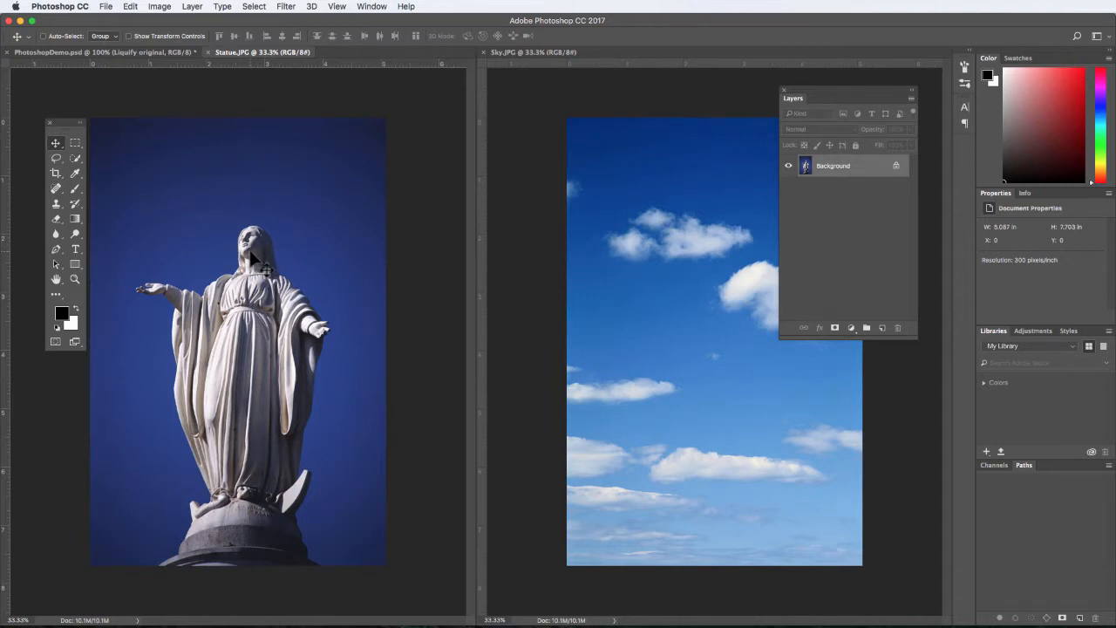
- Copy the statue photo into Sky.JPG as a layer aligned to the canvas, and consolidate all open documents into tabs
drag(254, 256, 706, 261)
drag(656, 309, 658, 280)
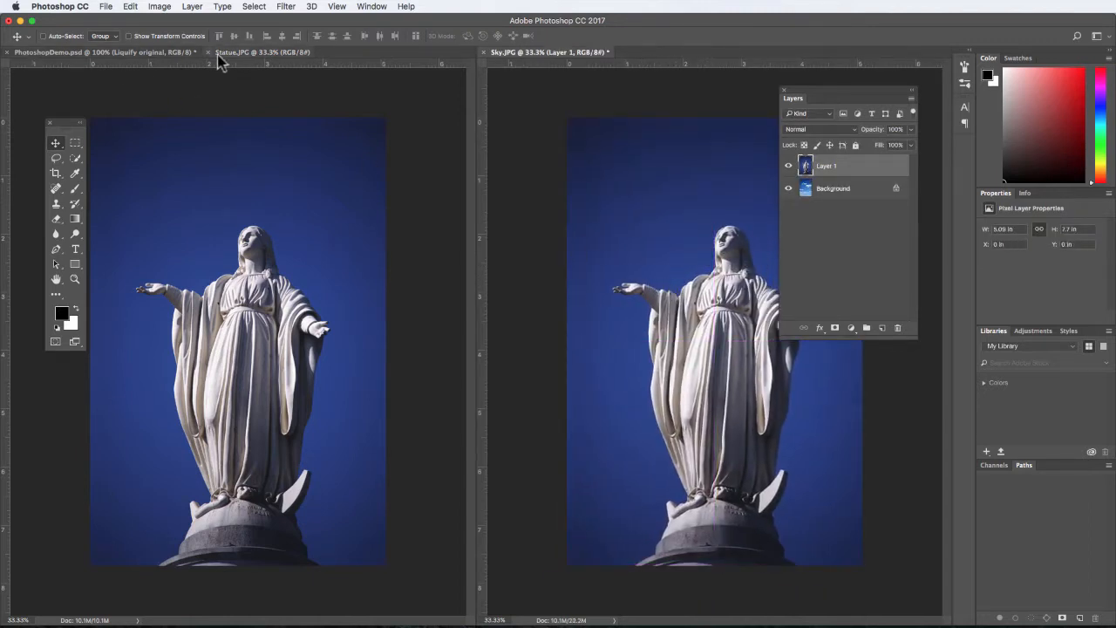
click(375, 7)
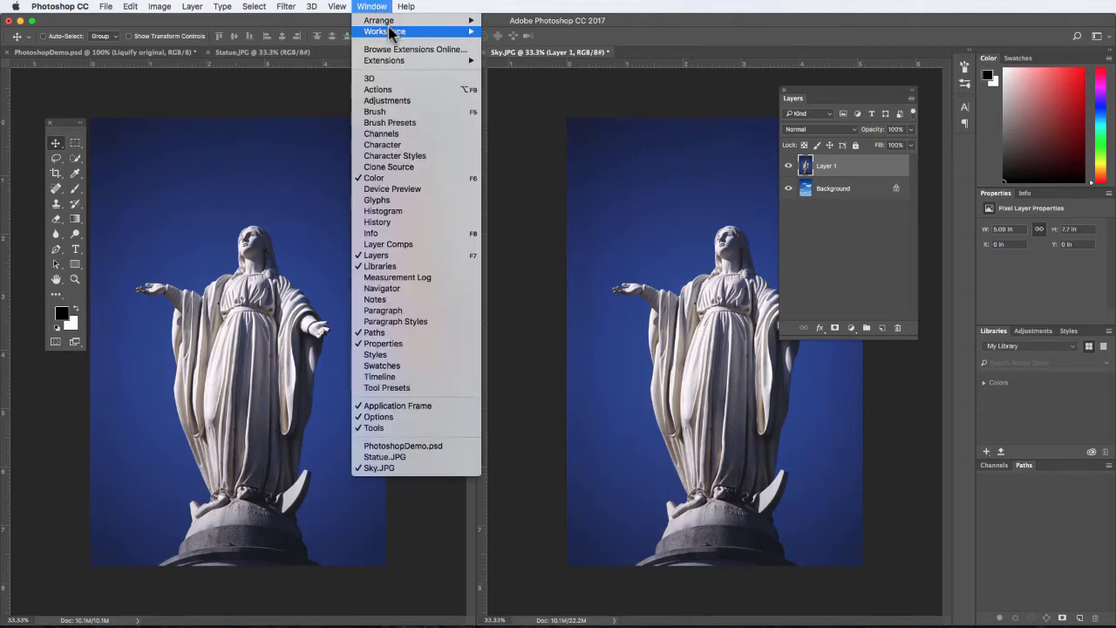
mouse_move(394, 21)
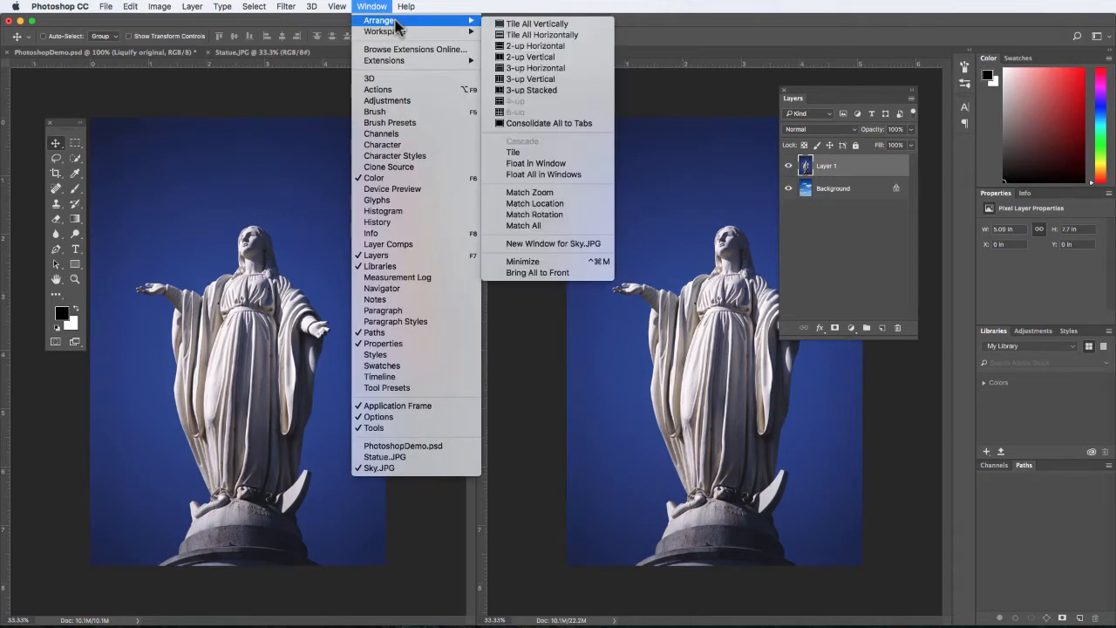
click(540, 124)
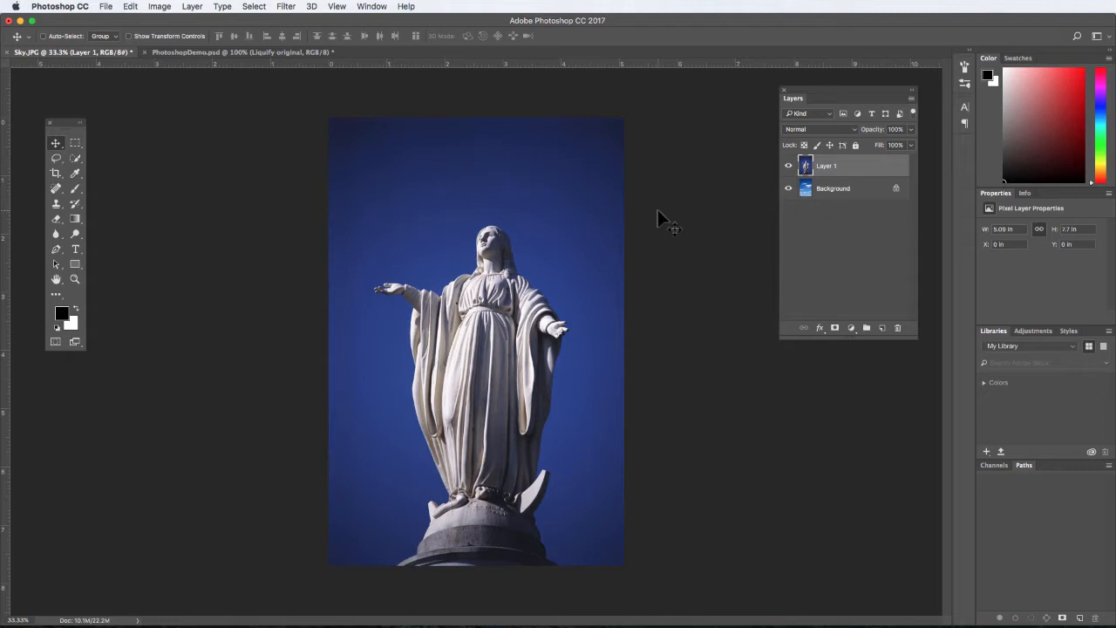
- Select the entire blue sky around the statue on Layer 1 with the Quick Selection tool
click(77, 159)
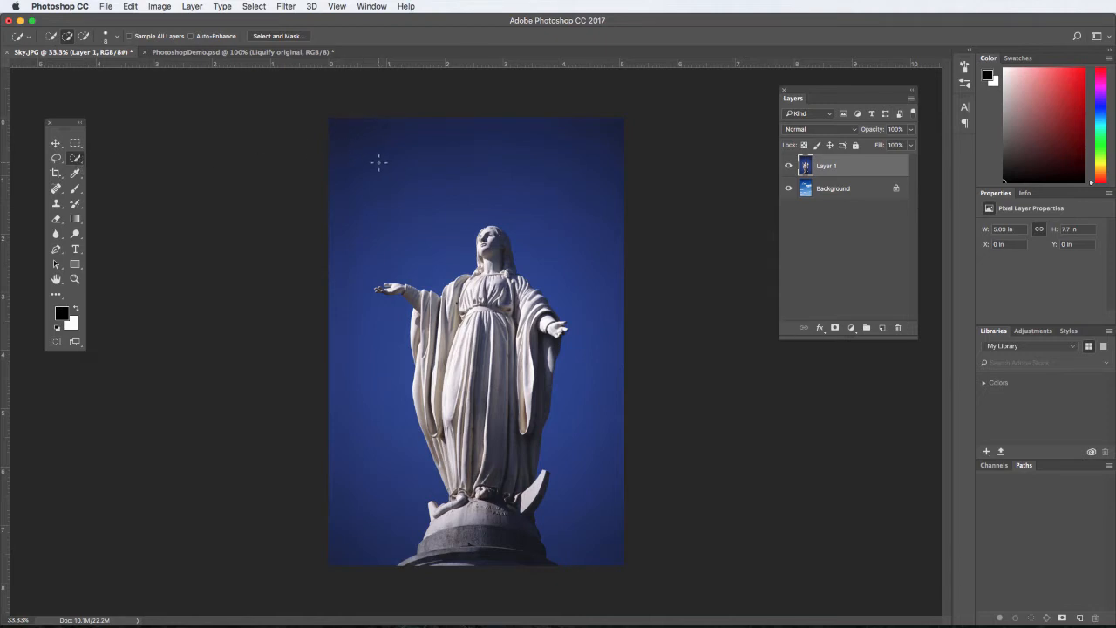
mouse_move(353, 157)
mouse_down()
mouse_move(543, 157)
mouse_move(585, 163)
mouse_move(608, 185)
mouse_up()
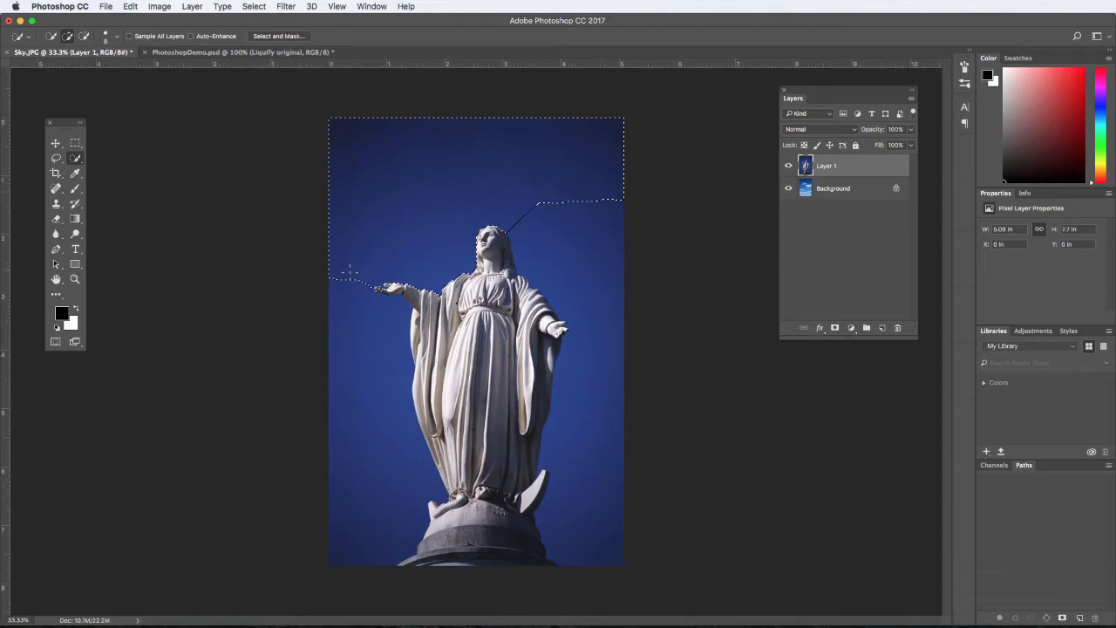
drag(344, 318, 378, 419)
drag(518, 179, 586, 258)
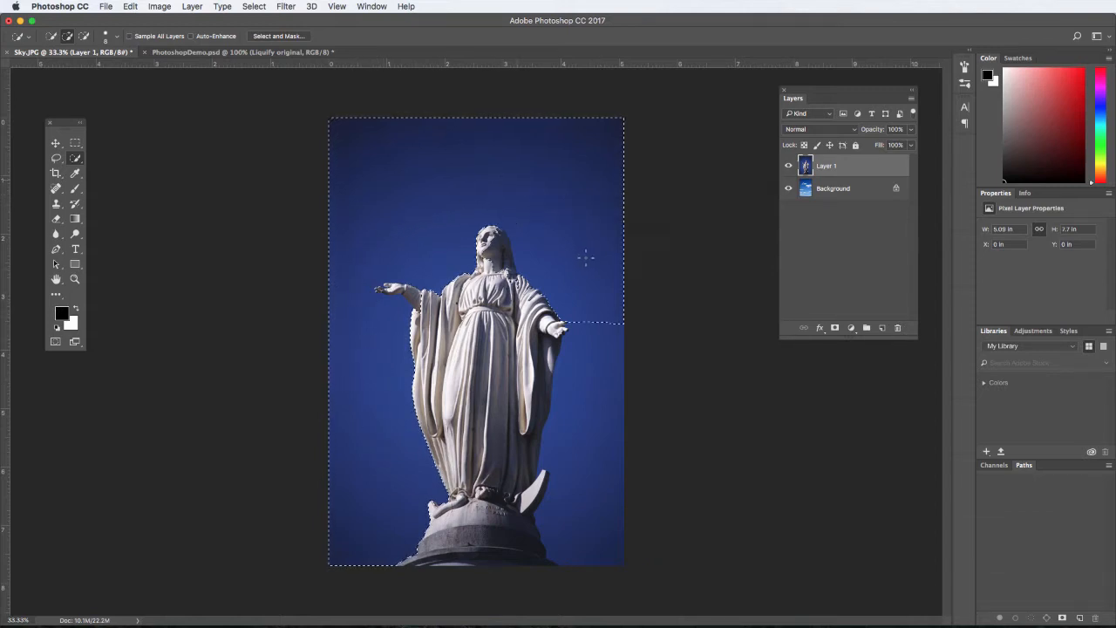
drag(593, 402, 587, 449)
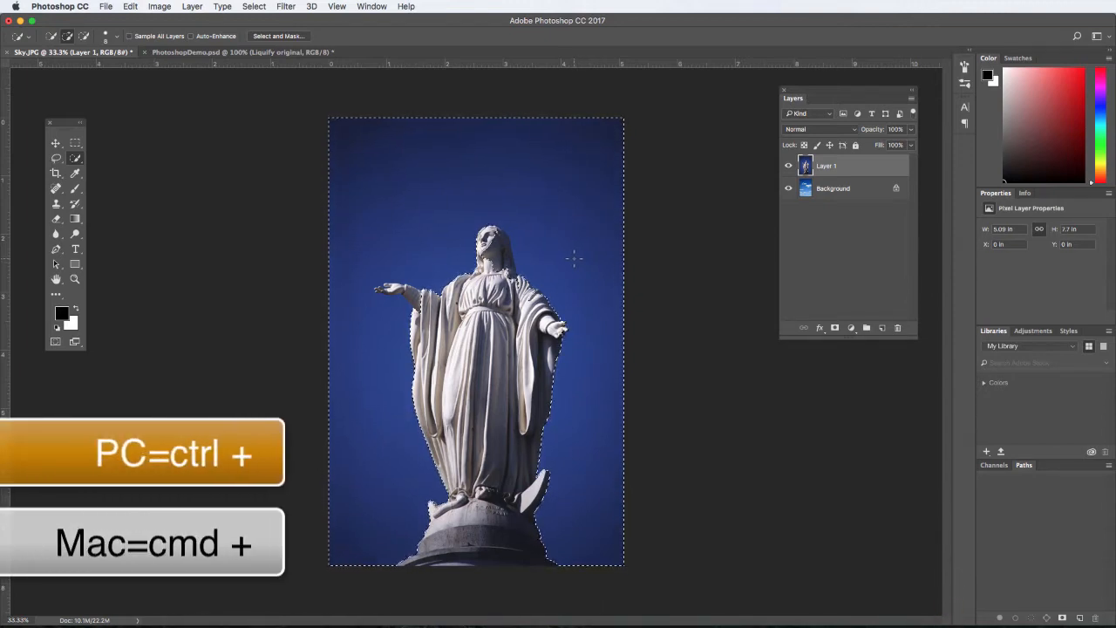
- Subtract the sleeve, hand and thumb of the outstretched arm on the image's left side from the sky selection
key(super+plus)
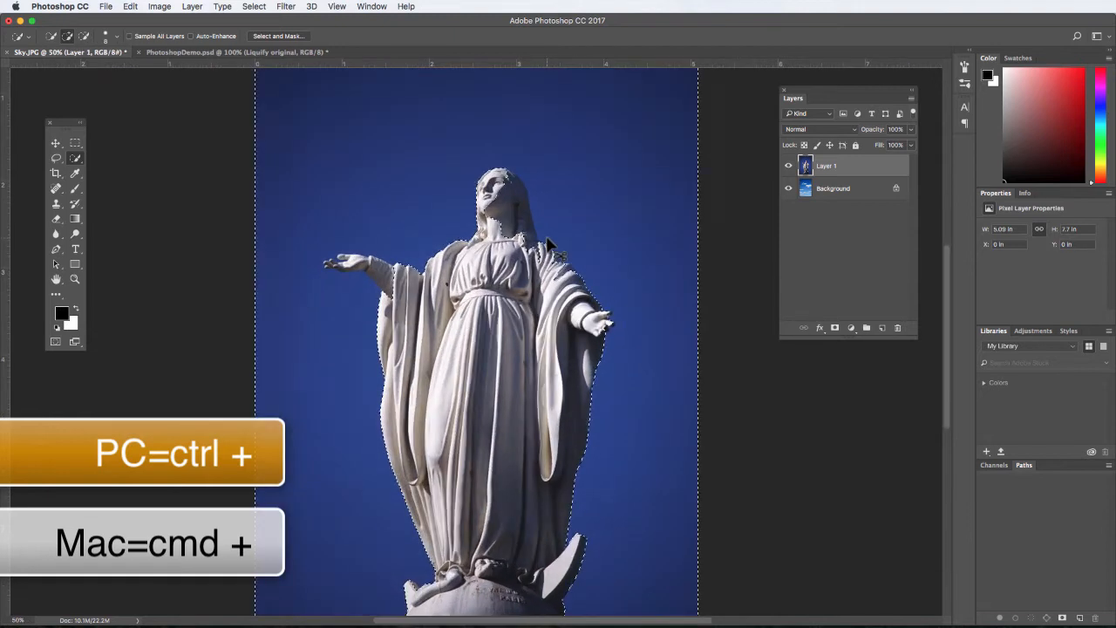
click(75, 279)
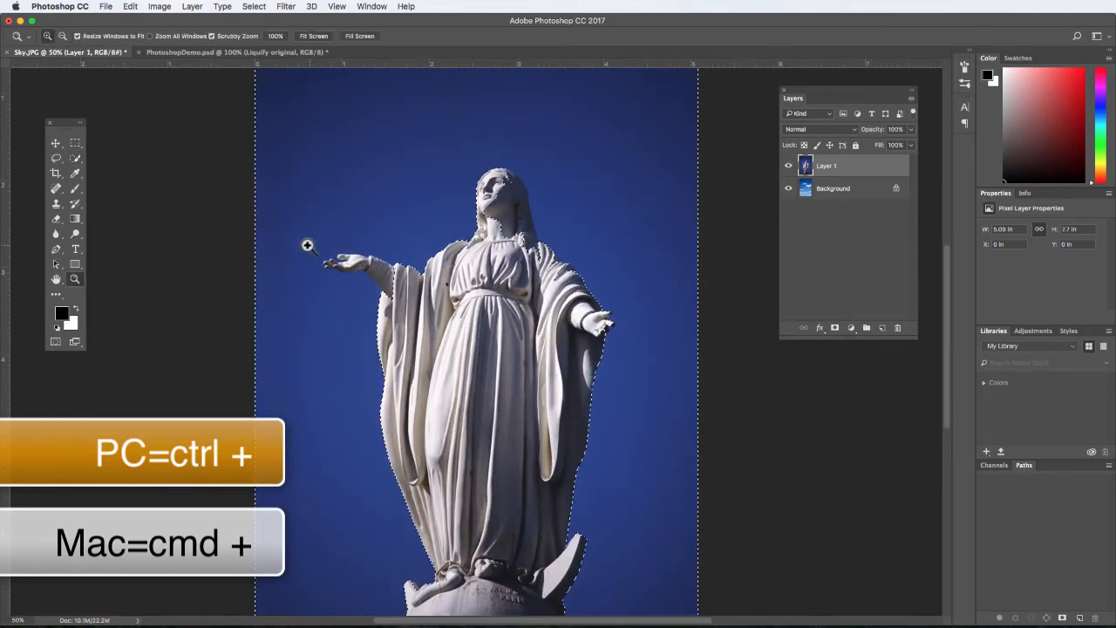
drag(314, 239, 352, 284)
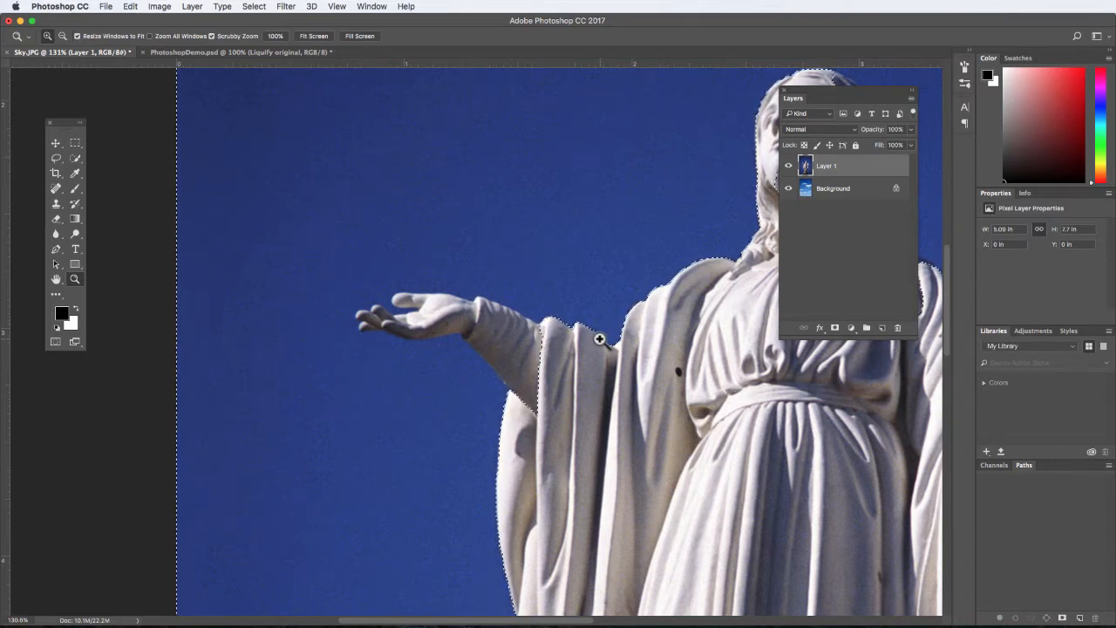
click(74, 160)
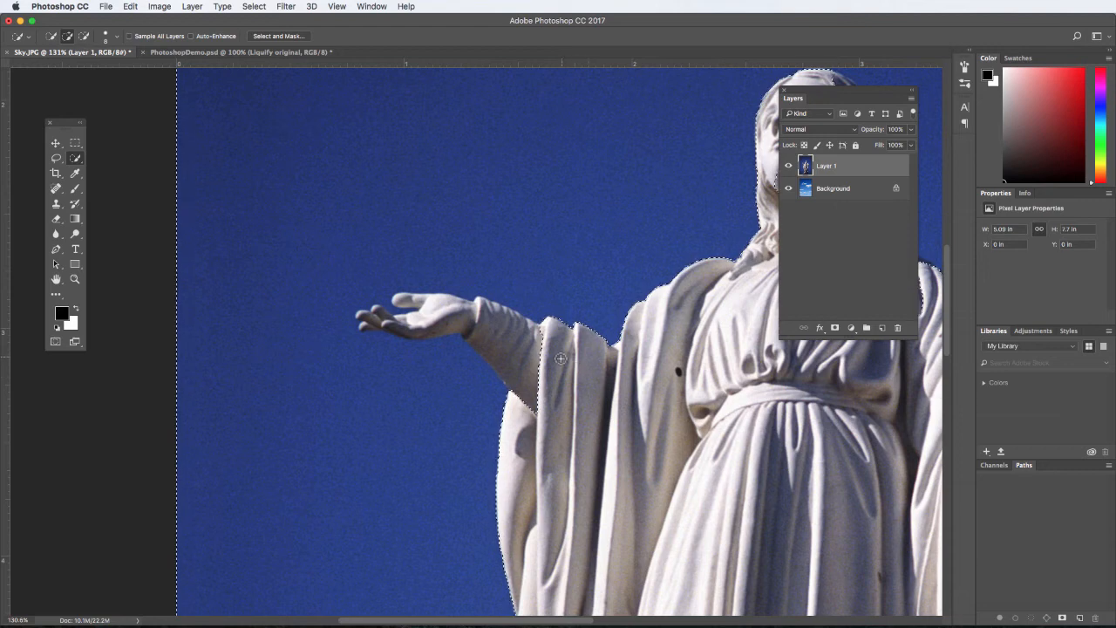
key(alt)
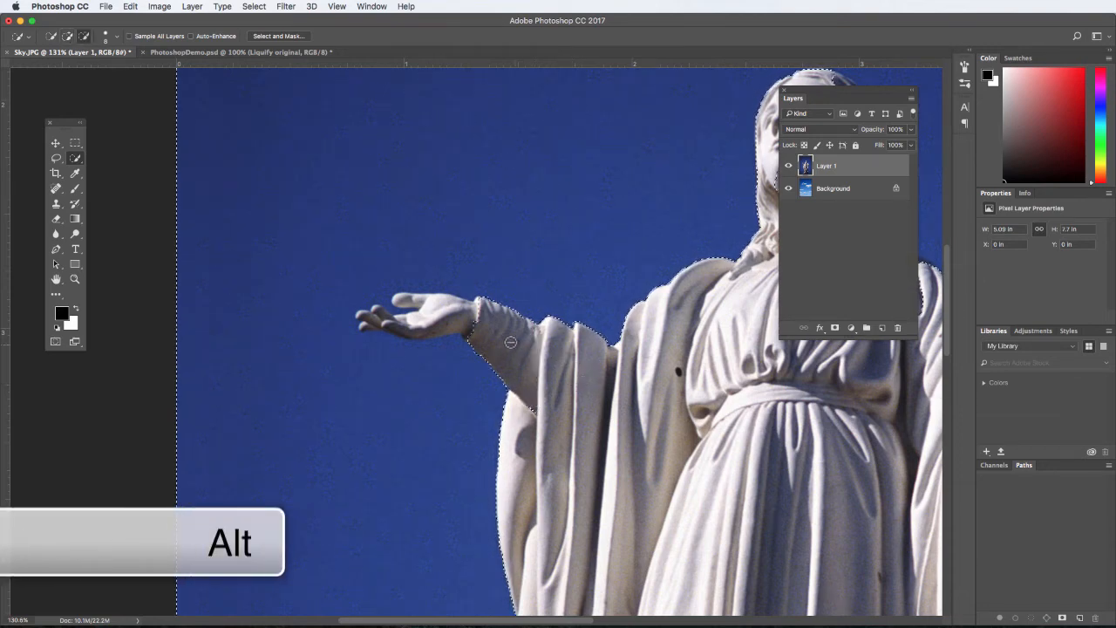
mouse_move(510, 342)
mouse_down()
mouse_move(460, 313)
mouse_move(432, 310)
mouse_move(392, 323)
mouse_up()
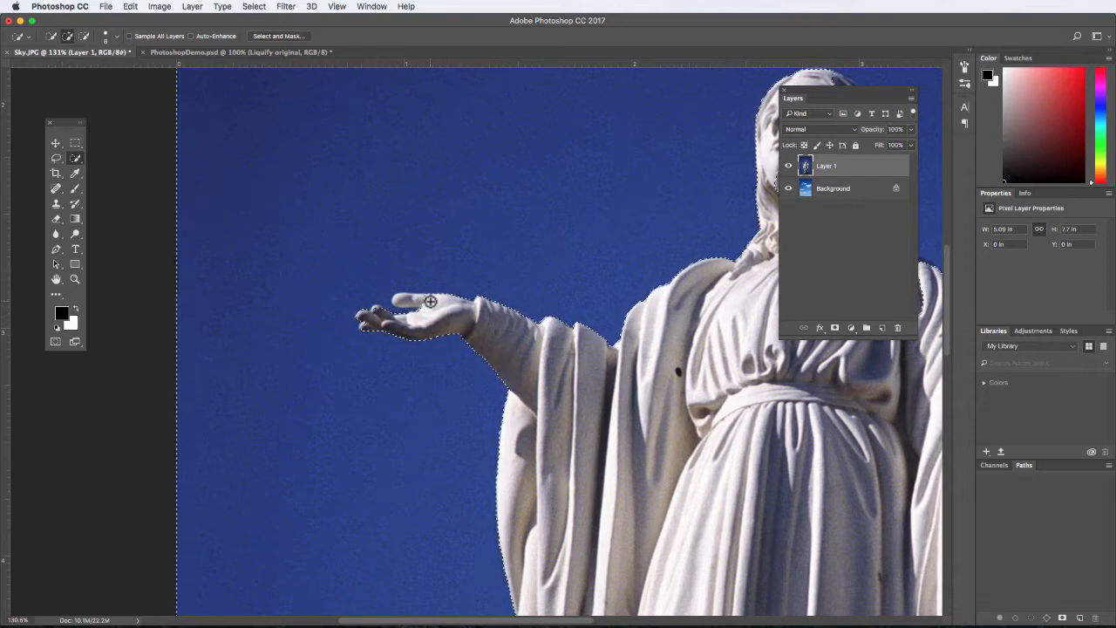
key(shift)
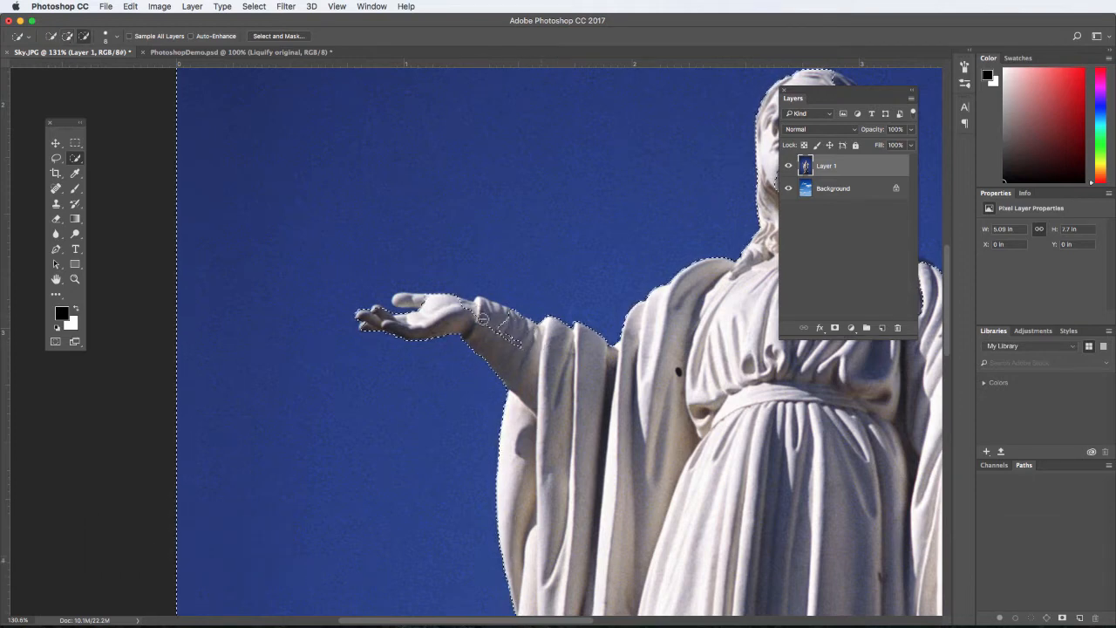
drag(515, 328, 446, 303)
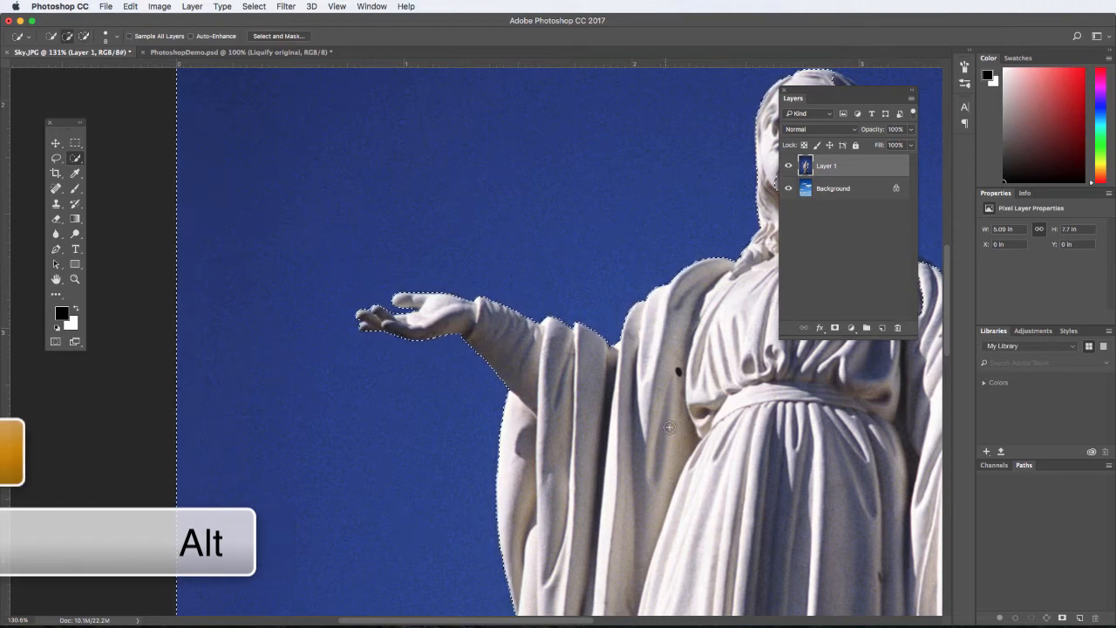
- Subtract the statue's face, hair, neck and the shoulder drapery on the image's right side from the sky selection
drag(730, 406, 322, 487)
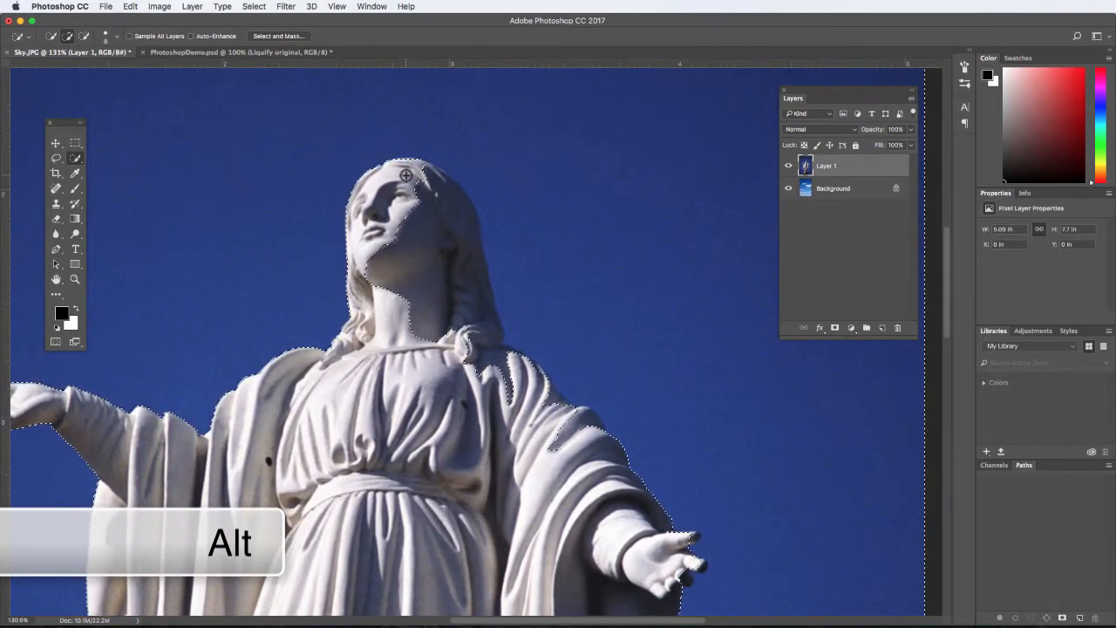
drag(422, 179, 454, 225)
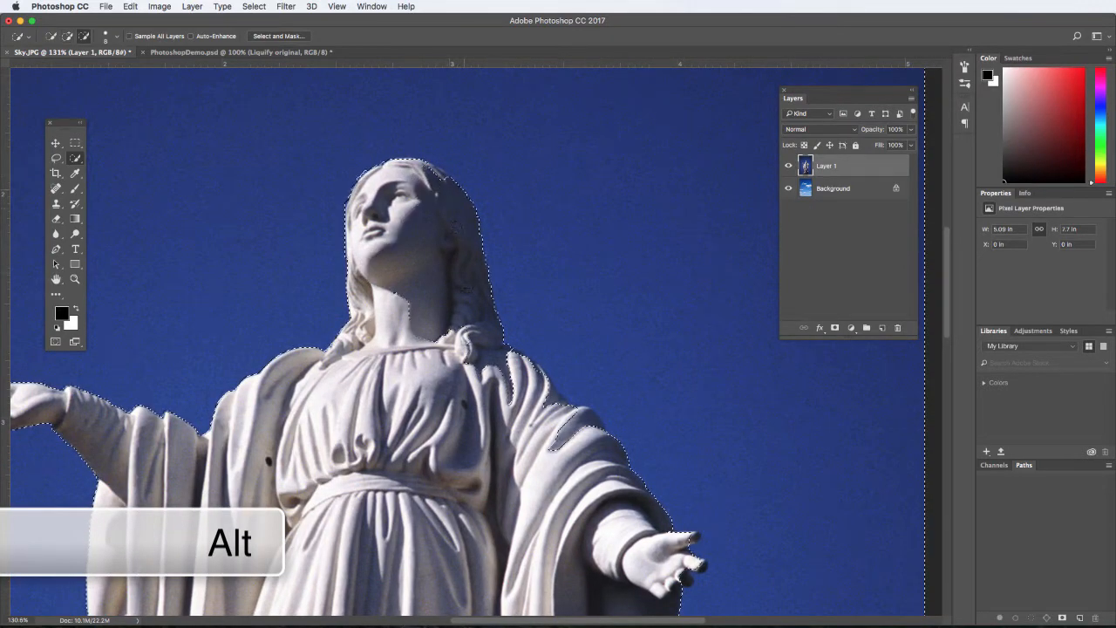
drag(436, 331, 387, 282)
drag(426, 181, 446, 176)
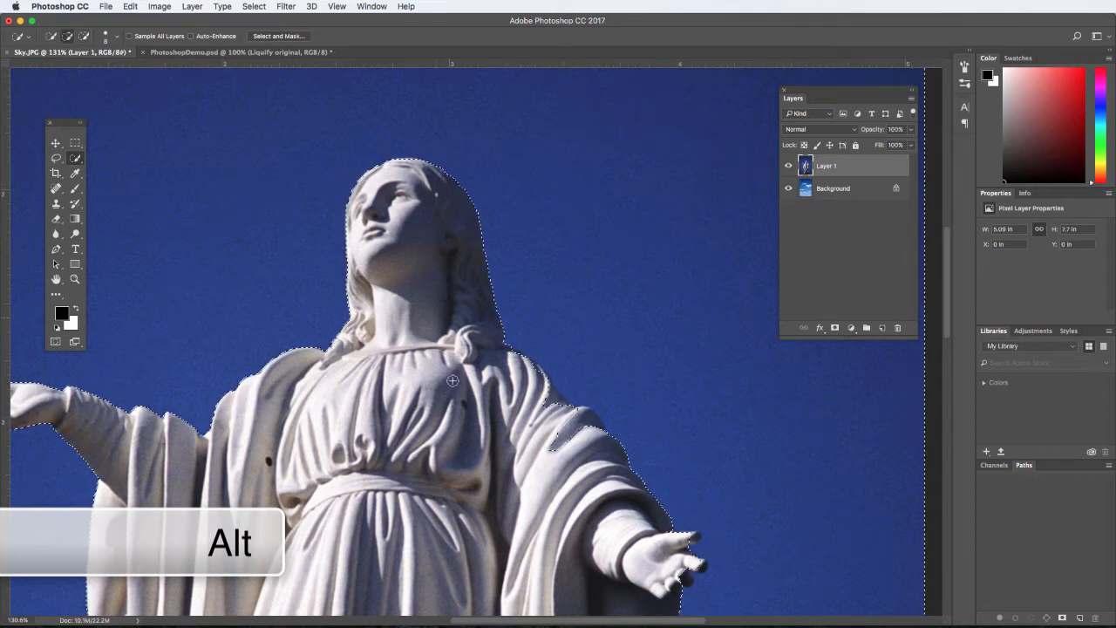
key(space)
drag(434, 370, 310, 285)
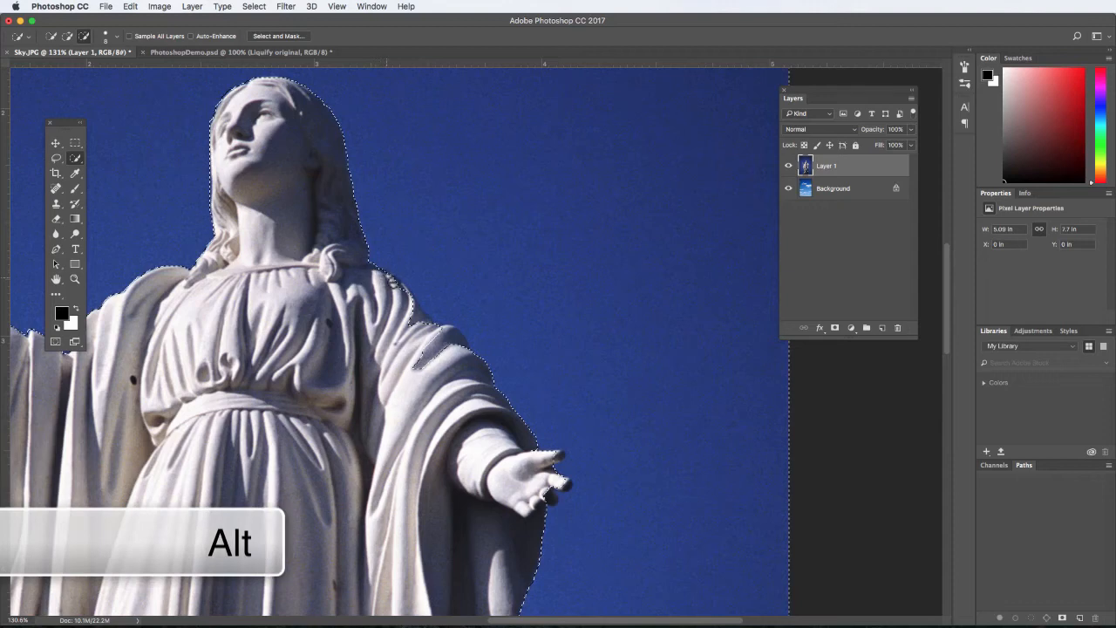
drag(413, 309, 463, 355)
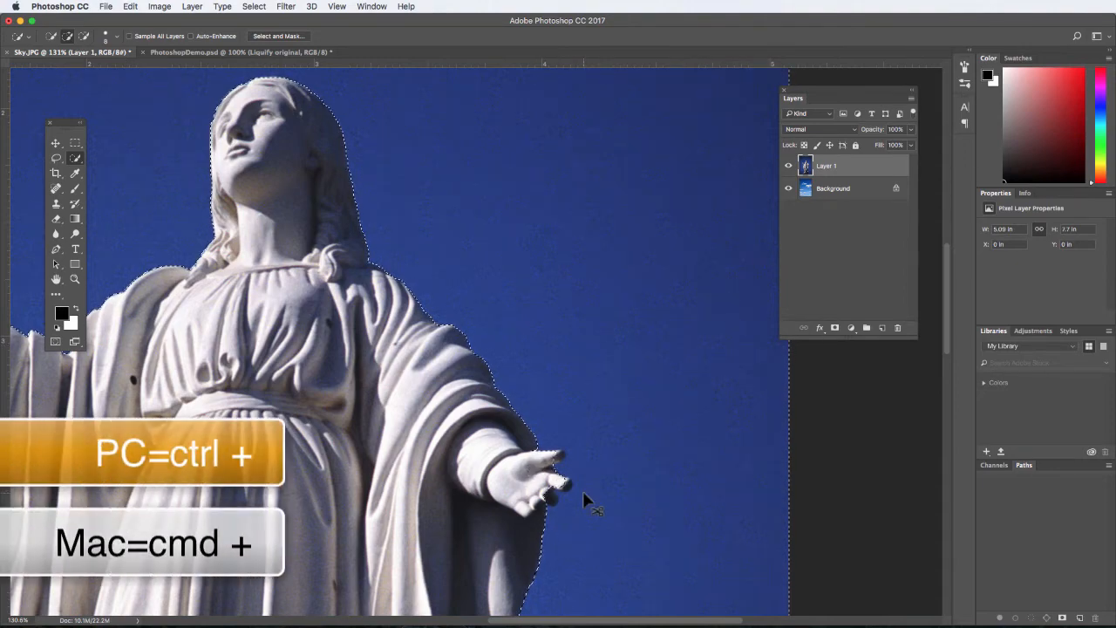
- Refine the sky selection around the dark fingertips of the hand on the image's right side so the fingers are excluded
key(super+plus)
key(super+plus)
drag(598, 498, 398, 253)
drag(486, 443, 478, 342)
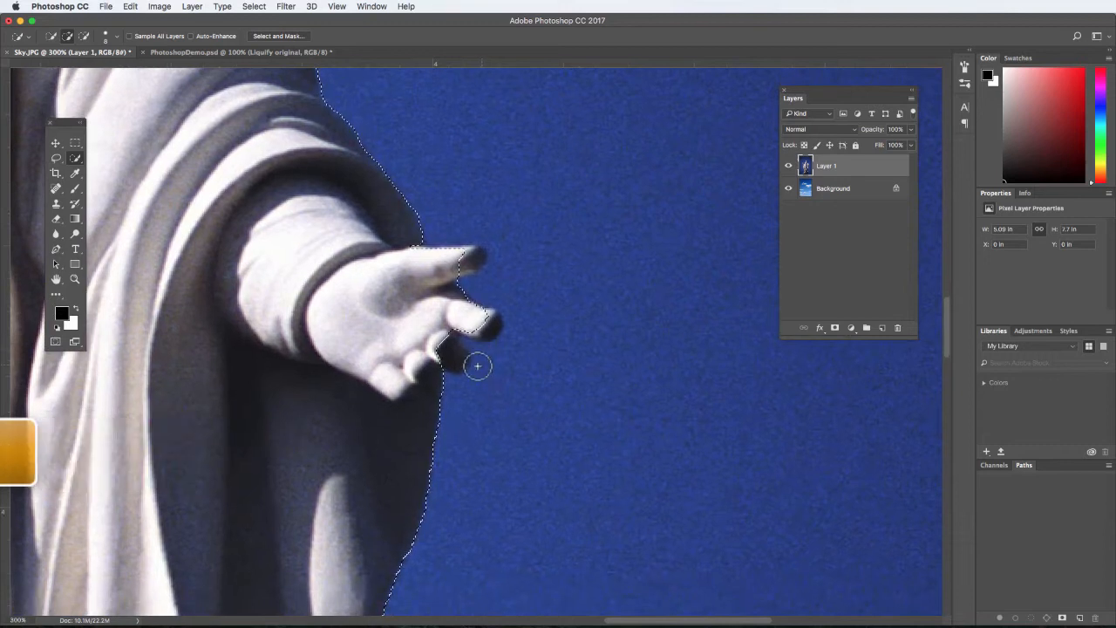
key(alt)
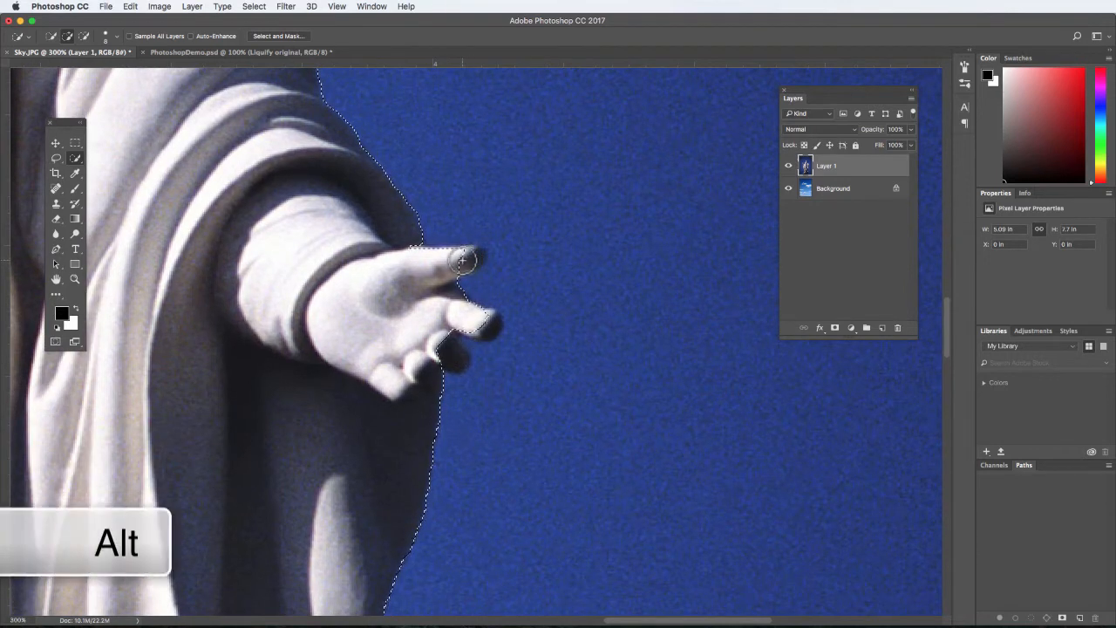
mouse_move(450, 260)
alt+mouse_down()
mouse_move(473, 260)
mouse_move(444, 267)
alt+mouse_up()
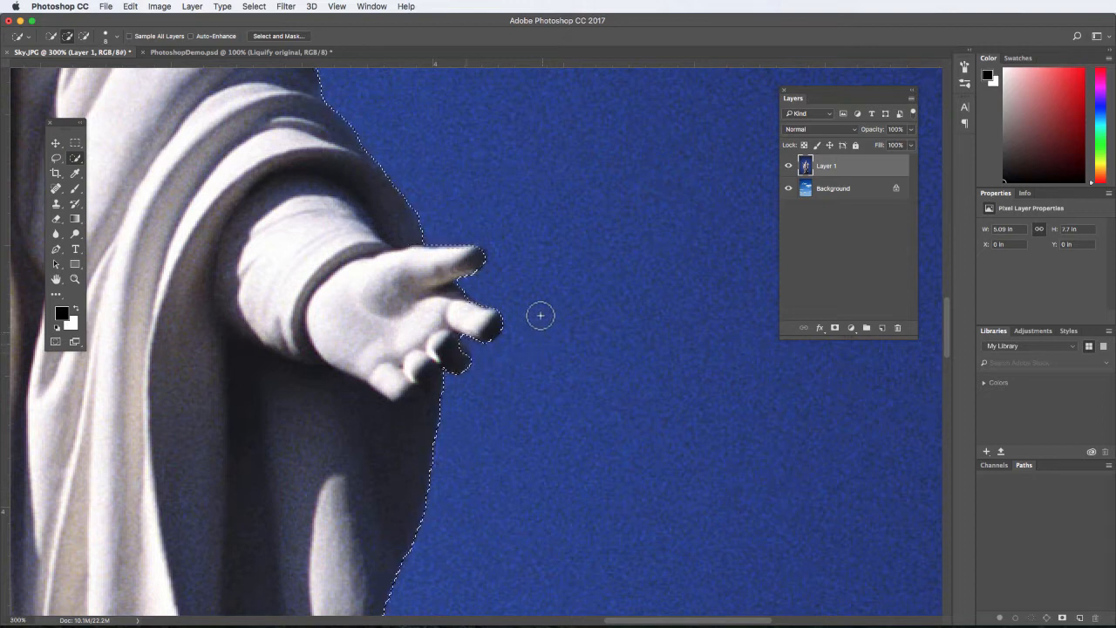
drag(464, 285, 466, 287)
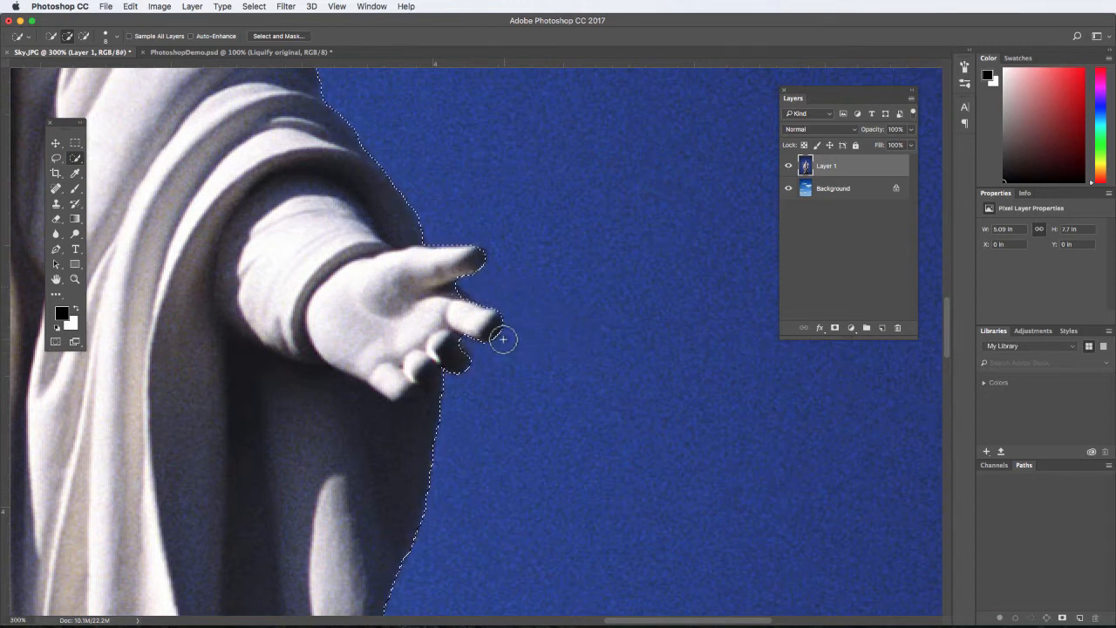
key(alt)
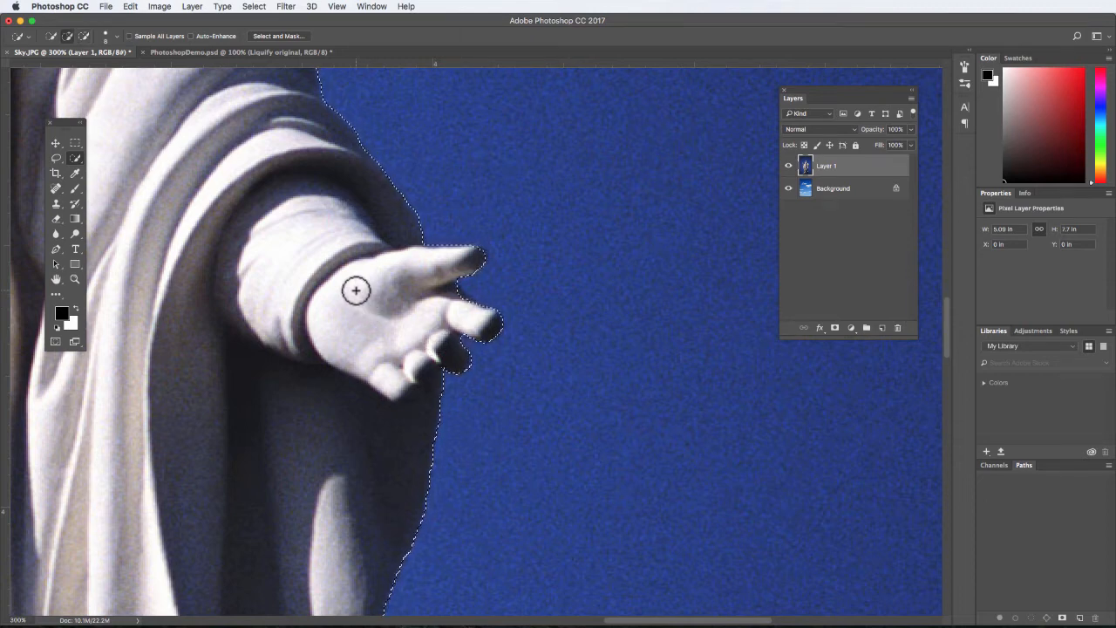
- Subtract the crescent tip and the area beside the foot at the statue's base from the sky selection
mouse_move(427, 375)
mouse_down()
mouse_move(473, 224)
mouse_move(456, 257)
mouse_move(465, 349)
mouse_move(500, 197)
mouse_move(463, 334)
mouse_move(479, 254)
mouse_up()
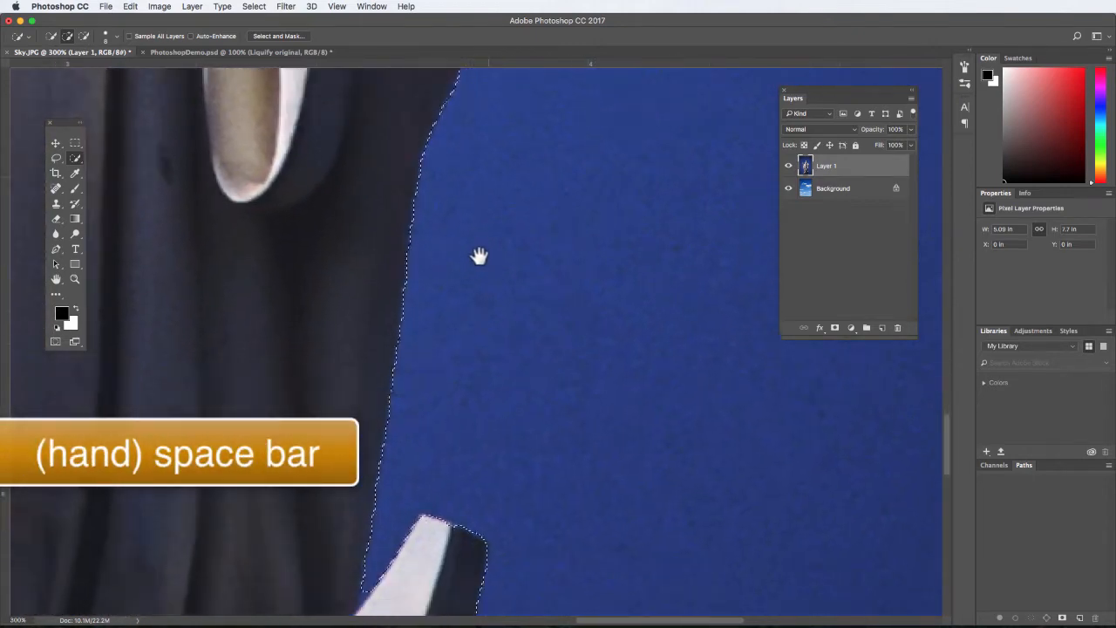
drag(450, 358, 640, 139)
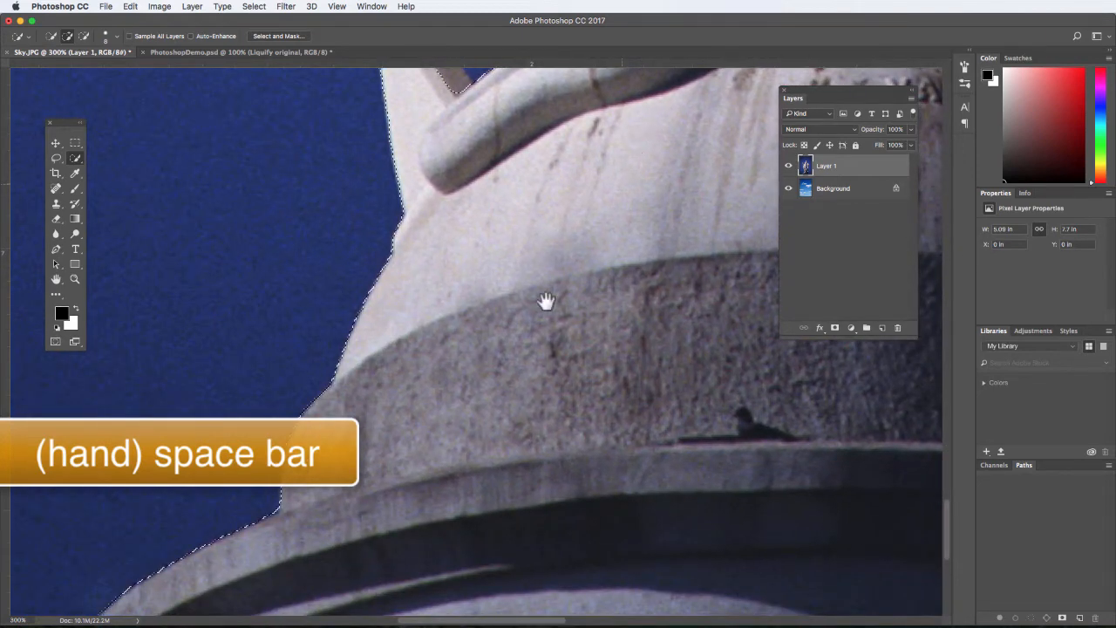
mouse_move(436, 421)
mouse_down()
mouse_move(550, 310)
mouse_move(381, 481)
mouse_move(424, 481)
mouse_move(523, 563)
mouse_up()
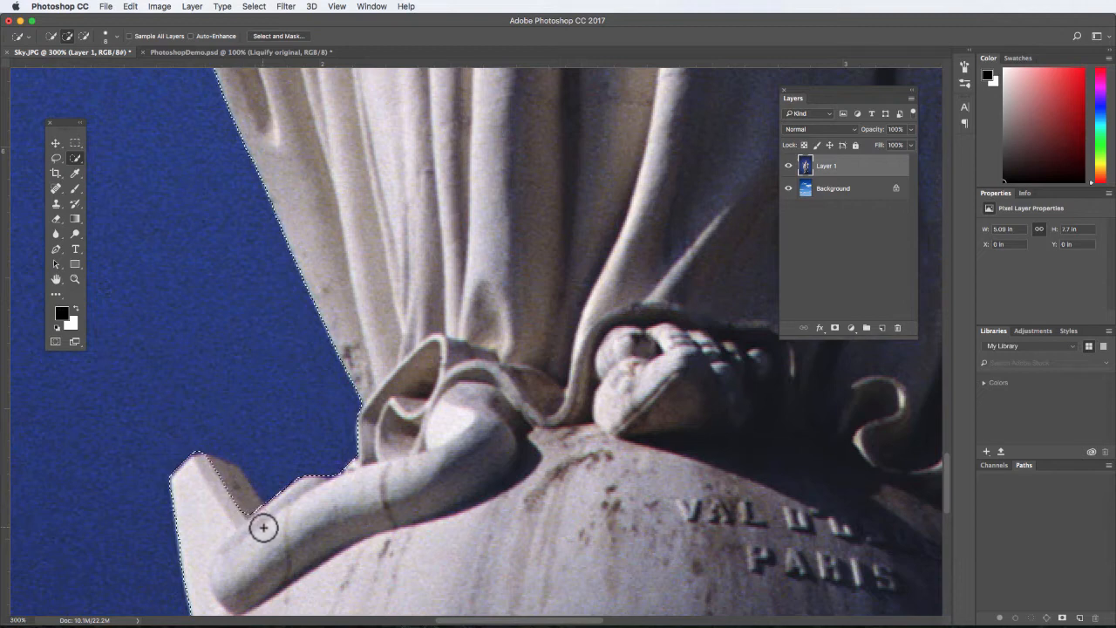
key(alt)
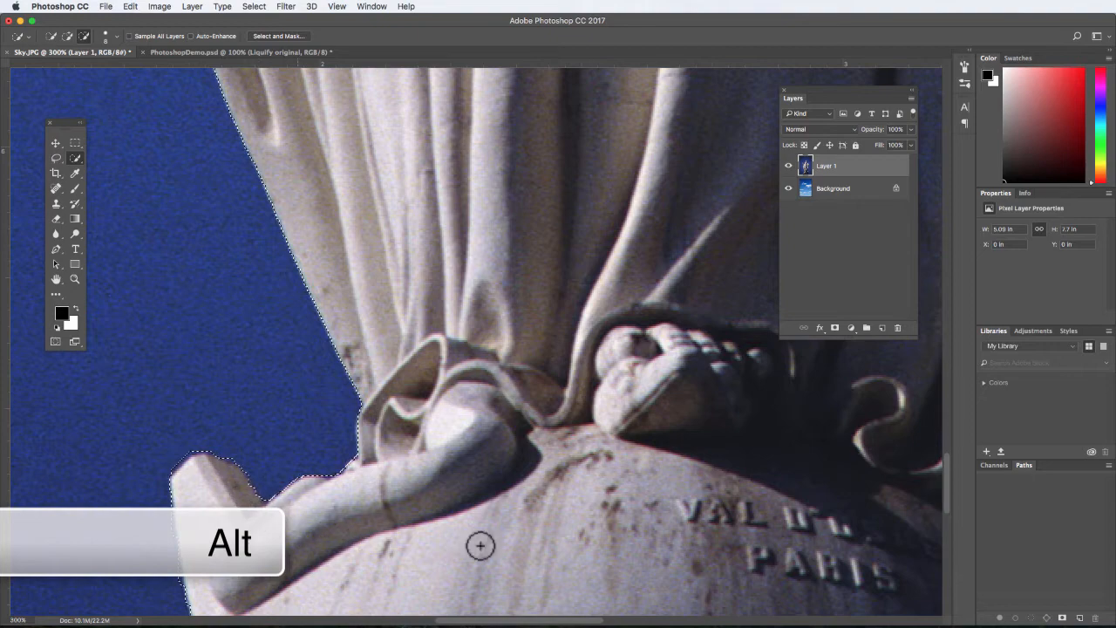
- Inspect the selection edge along the robe, sleeve and shoulders, and fit the whole image in view
key(space)
mouse_move(390, 415)
mouse_down()
mouse_move(471, 583)
mouse_move(399, 473)
mouse_move(431, 535)
mouse_move(431, 478)
mouse_move(364, 614)
mouse_up()
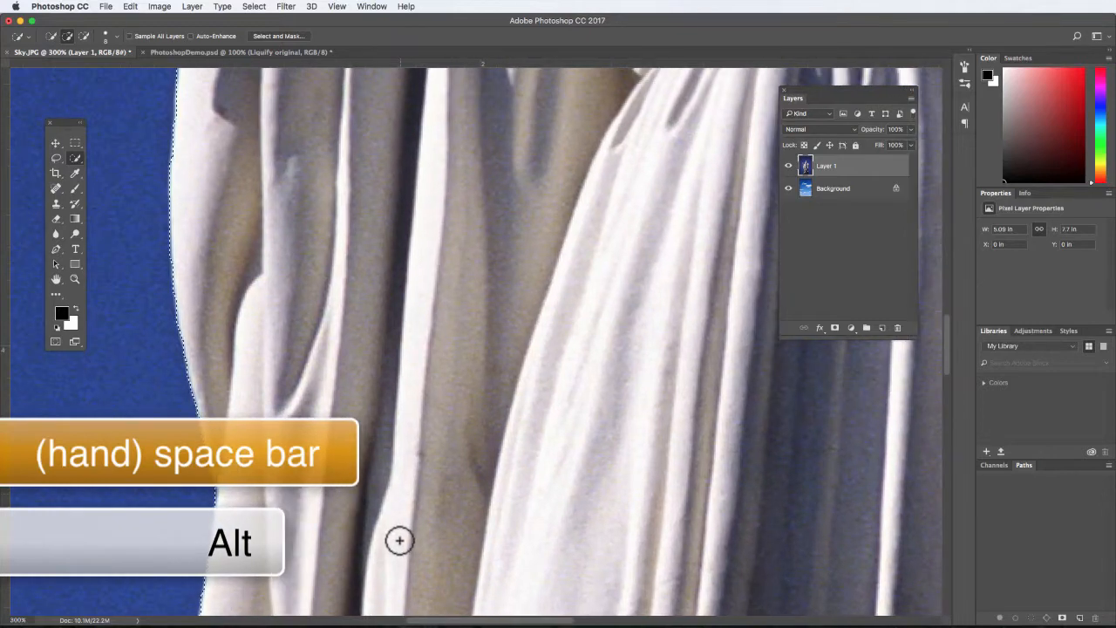
key(space)
drag(398, 541, 419, 601)
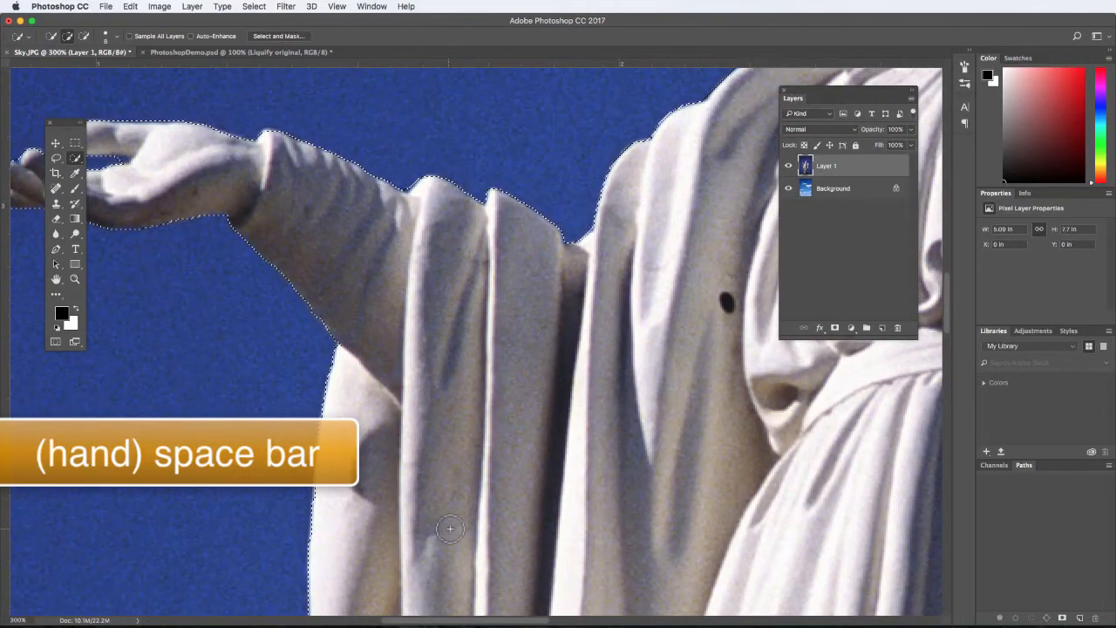
key(space)
drag(450, 529, 186, 531)
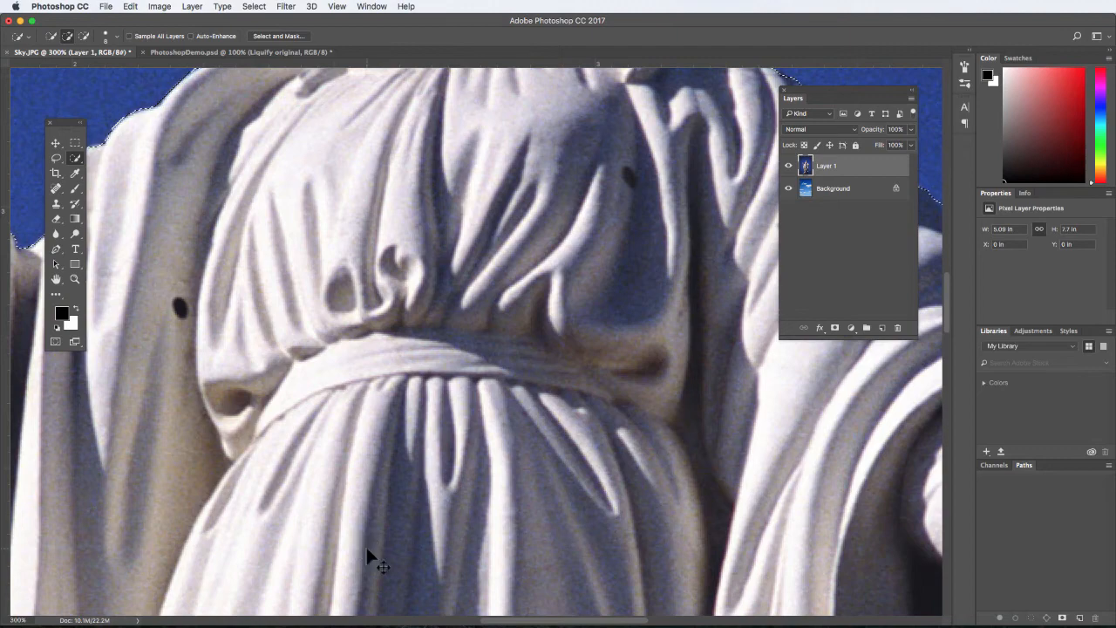
key(super+0)
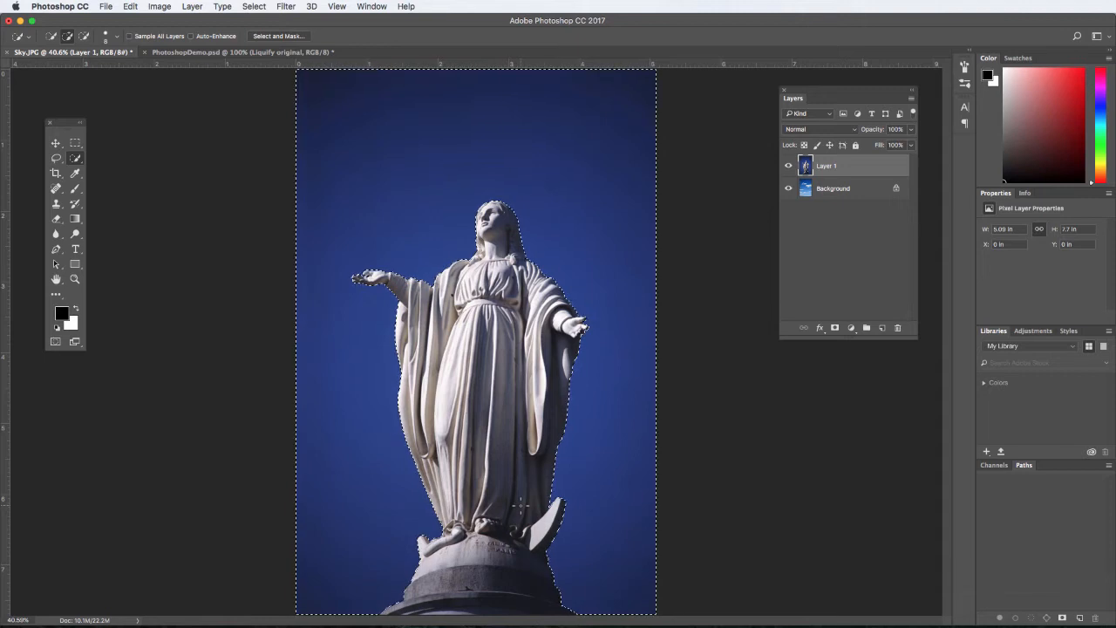
- Invert the sky selection to select the statue, and add it as a layer mask on Layer 1
click(254, 7)
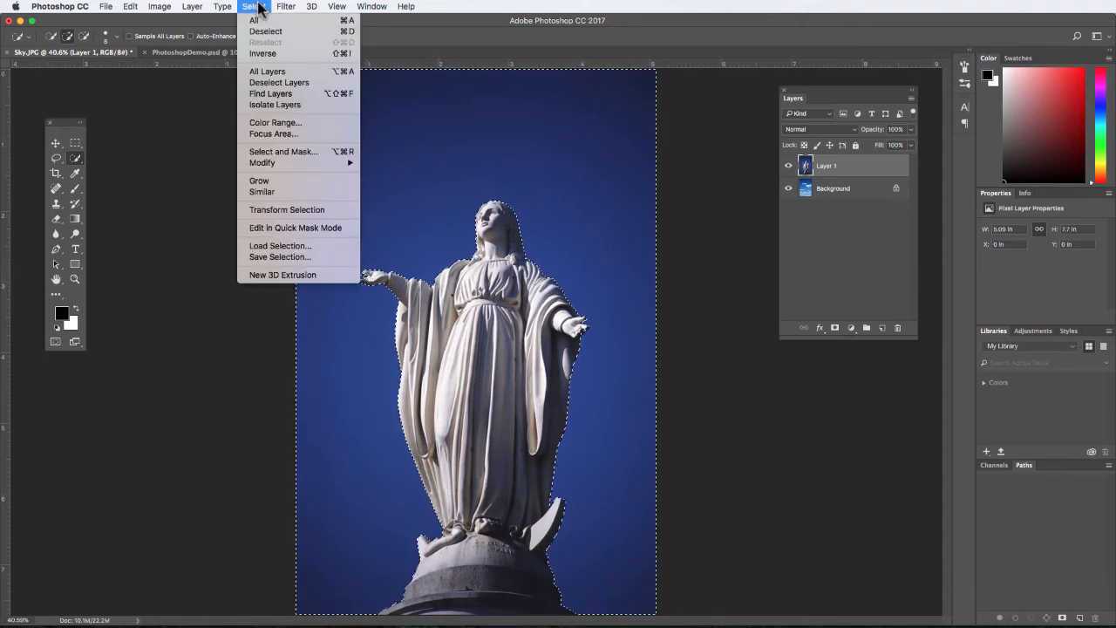
click(261, 54)
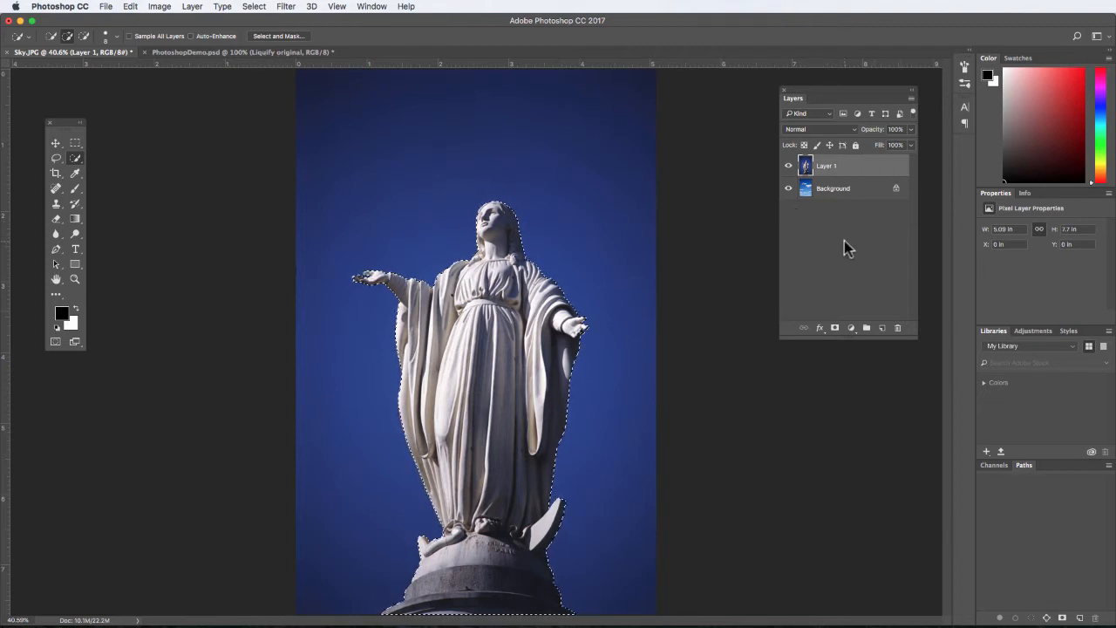
click(835, 332)
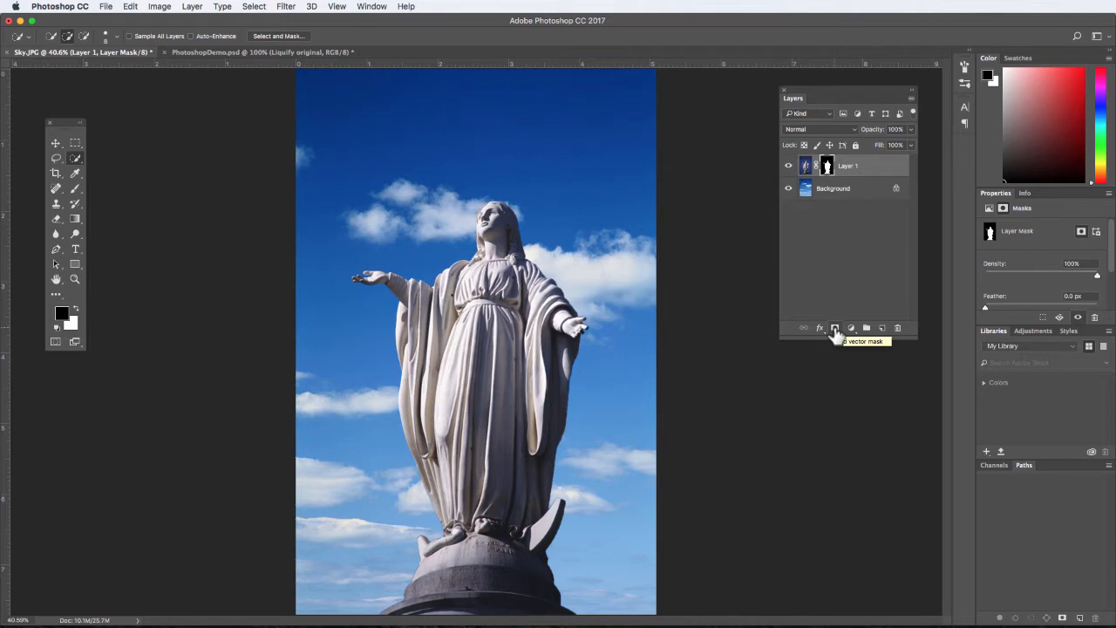
- Target Layer 1's mask instead of its image and detach the mask properties as a floating panel
click(806, 167)
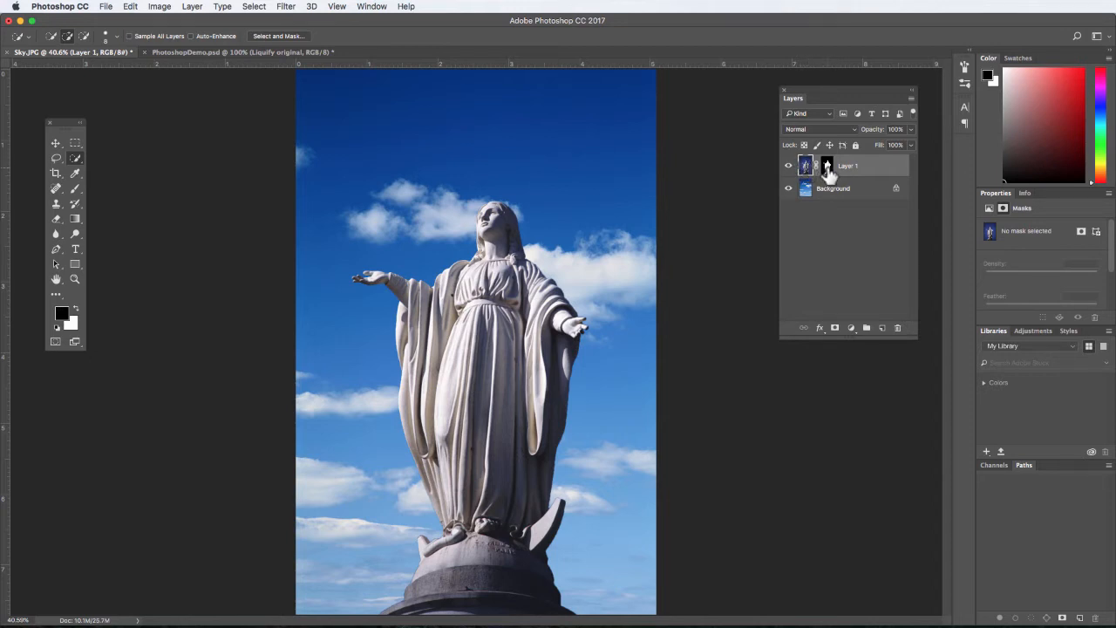
click(827, 168)
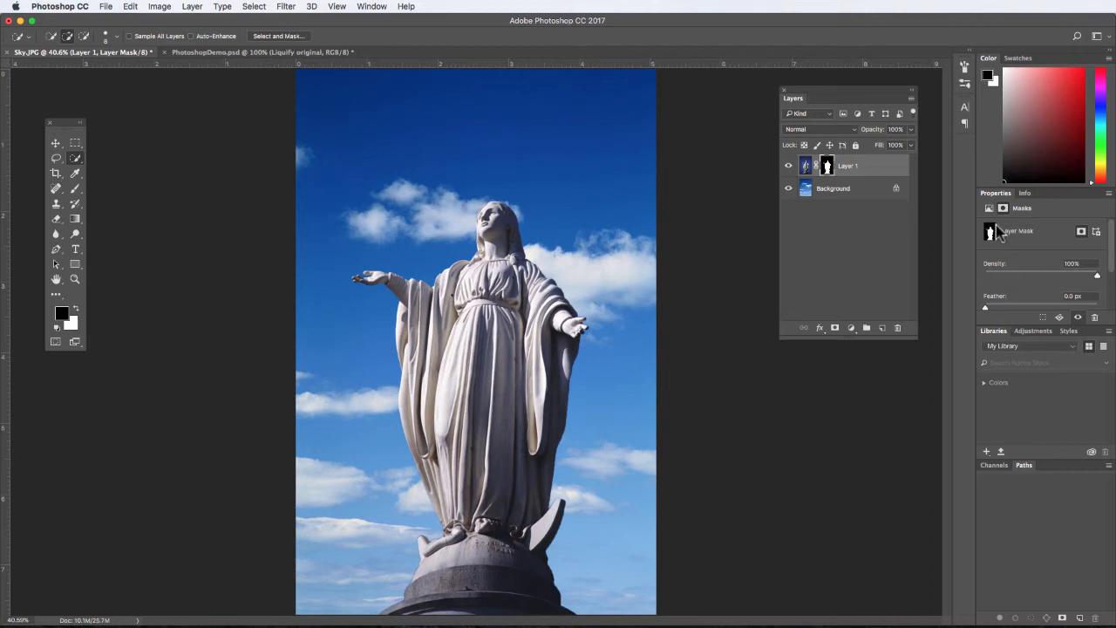
drag(999, 192, 645, 98)
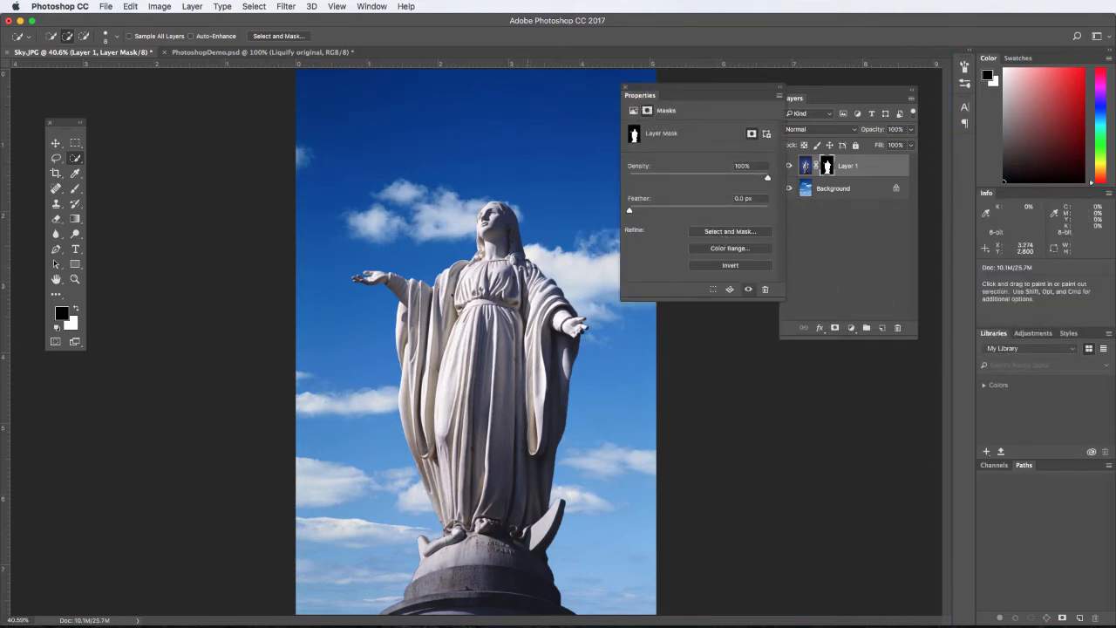
- Try feathering the layer mask while checking the robe and sleeve edges closely, and return the feather to 0 px
click(75, 279)
click(457, 302)
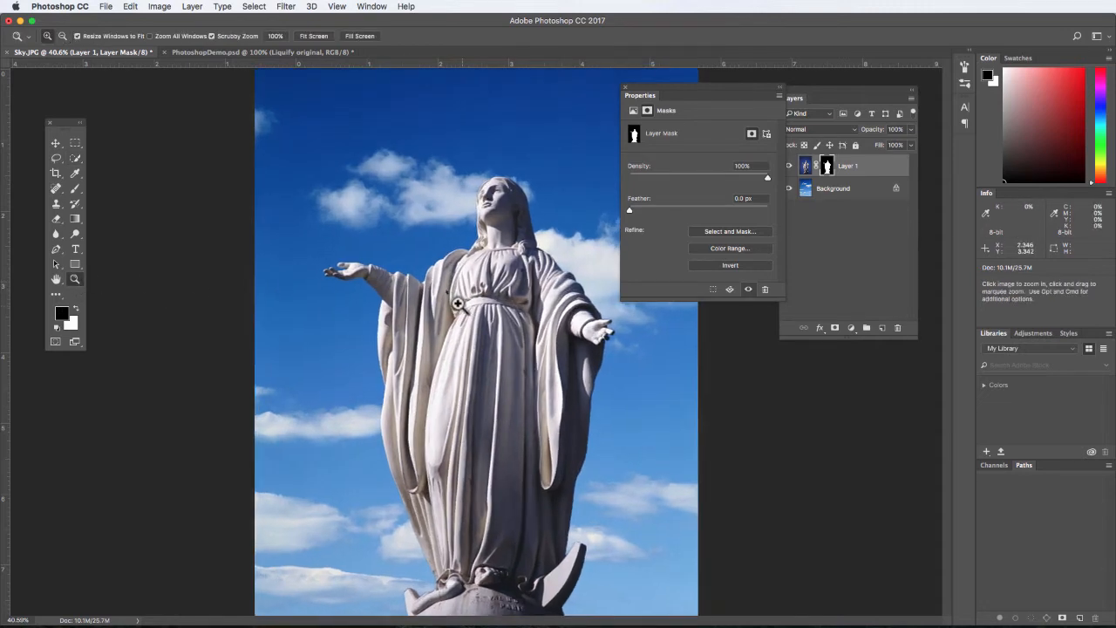
click(453, 299)
click(448, 291)
click(441, 277)
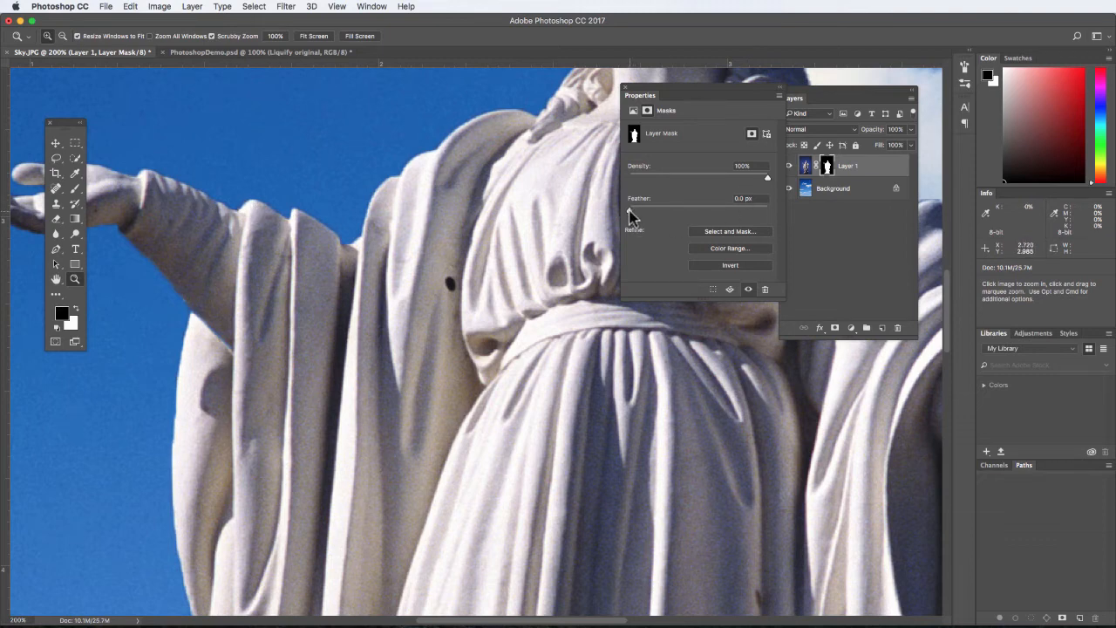
mouse_move(630, 211)
mouse_down()
mouse_move(671, 213)
mouse_move(627, 214)
mouse_up()
- Try changing the mask's density and inverting the mask, and restore 100% density and the original mask
drag(767, 180, 787, 190)
key(super+minus)
key(super+minus)
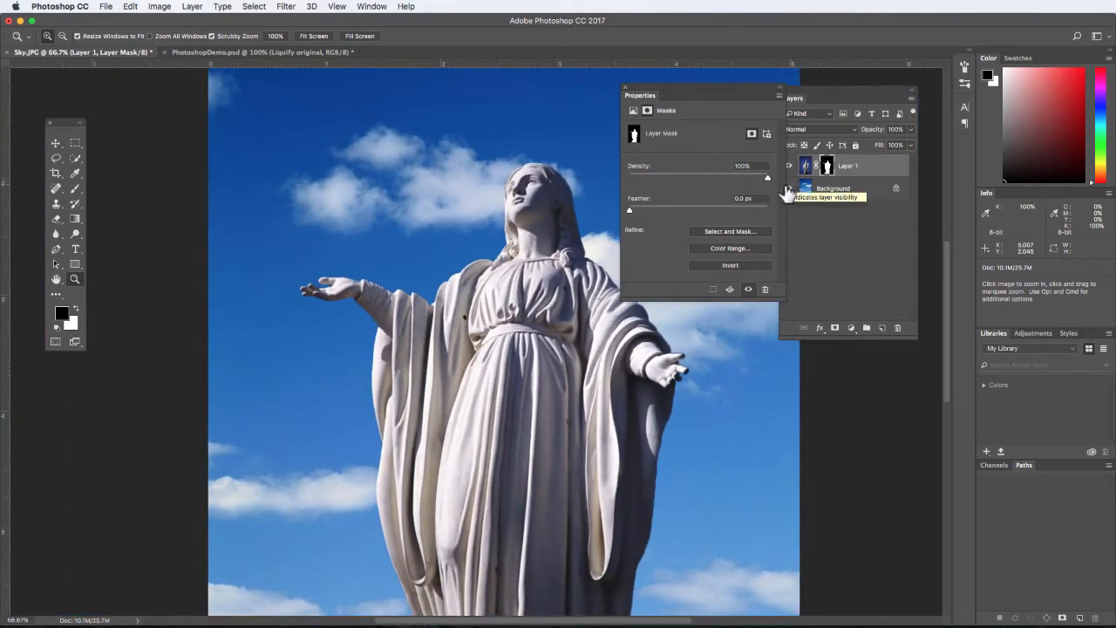
drag(767, 178, 823, 180)
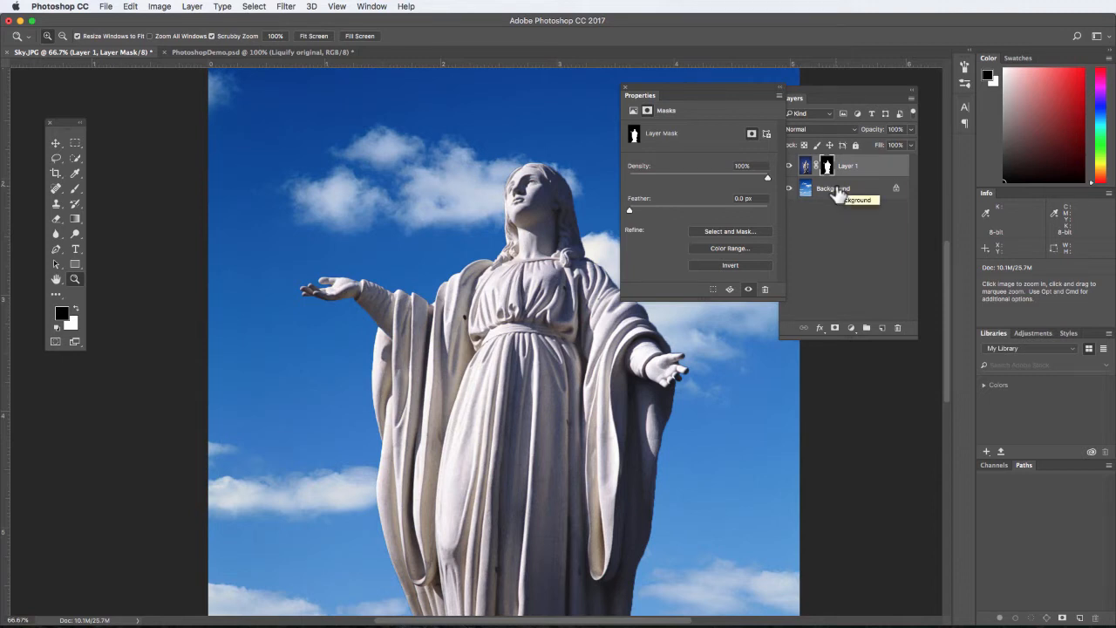
click(749, 267)
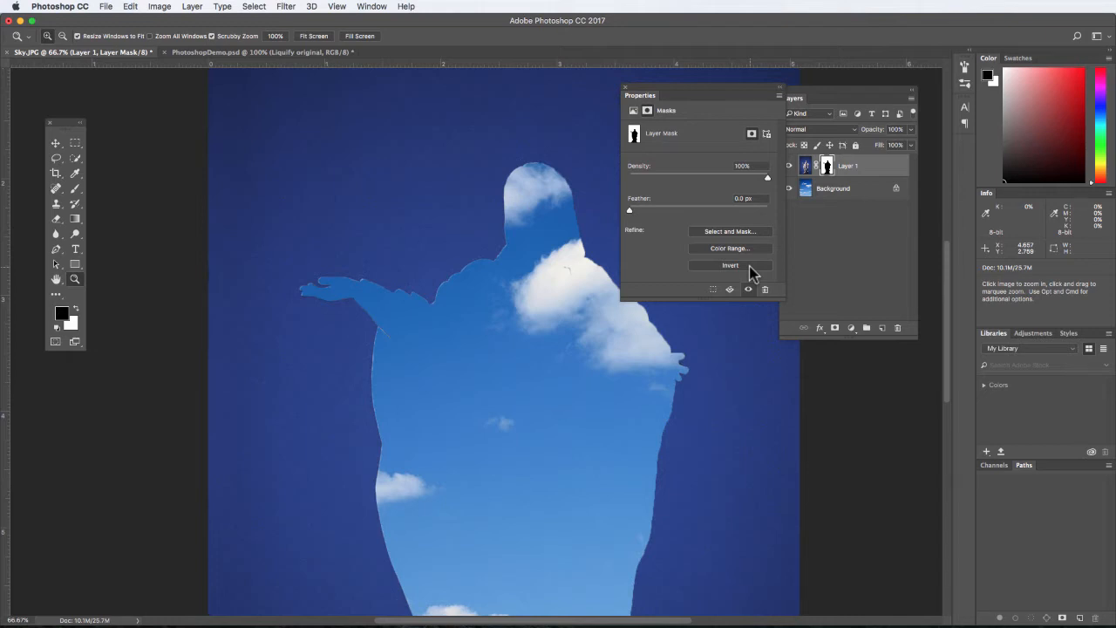
click(749, 266)
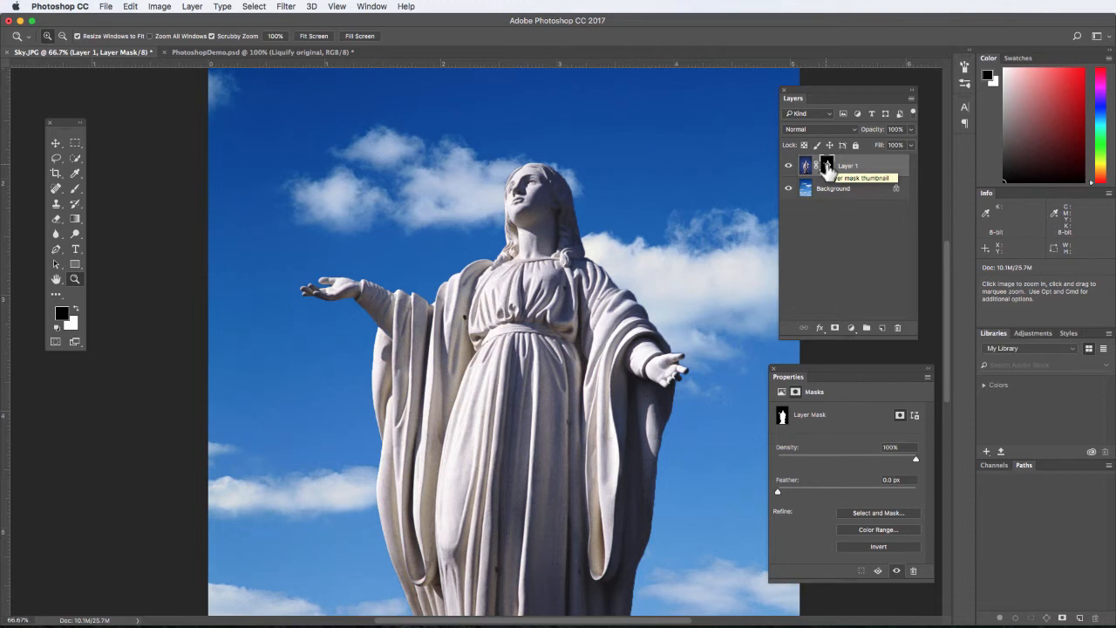
- Try brushing black on the mask over the statue's neck to hide it, and repaint the area with white
click(76, 192)
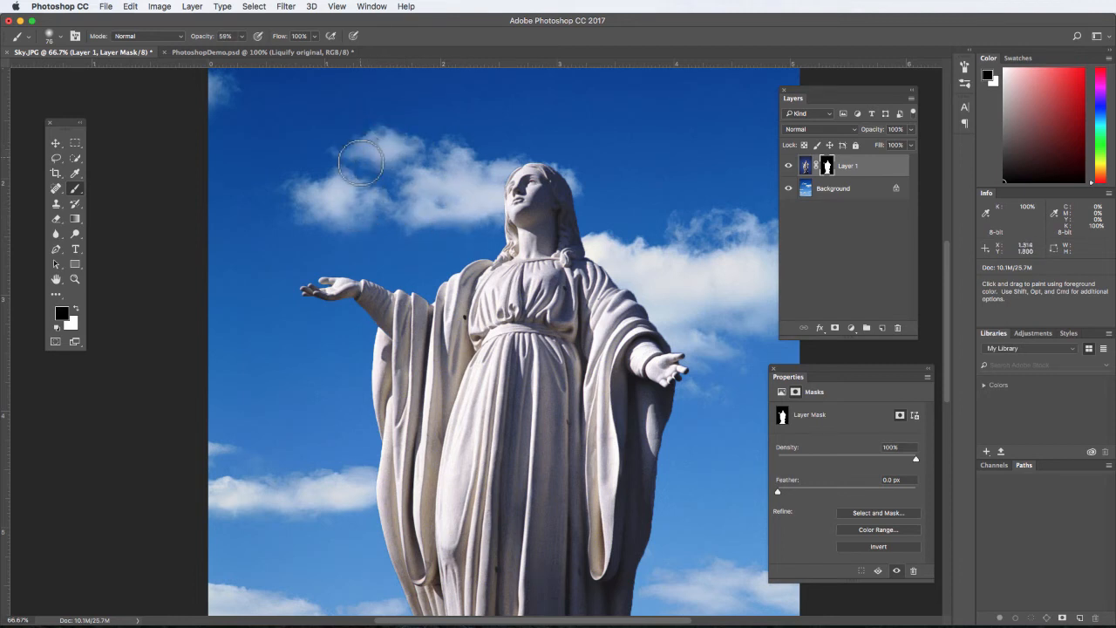
mouse_move(515, 222)
mouse_down()
mouse_move(600, 232)
mouse_move(469, 221)
mouse_move(605, 234)
mouse_up()
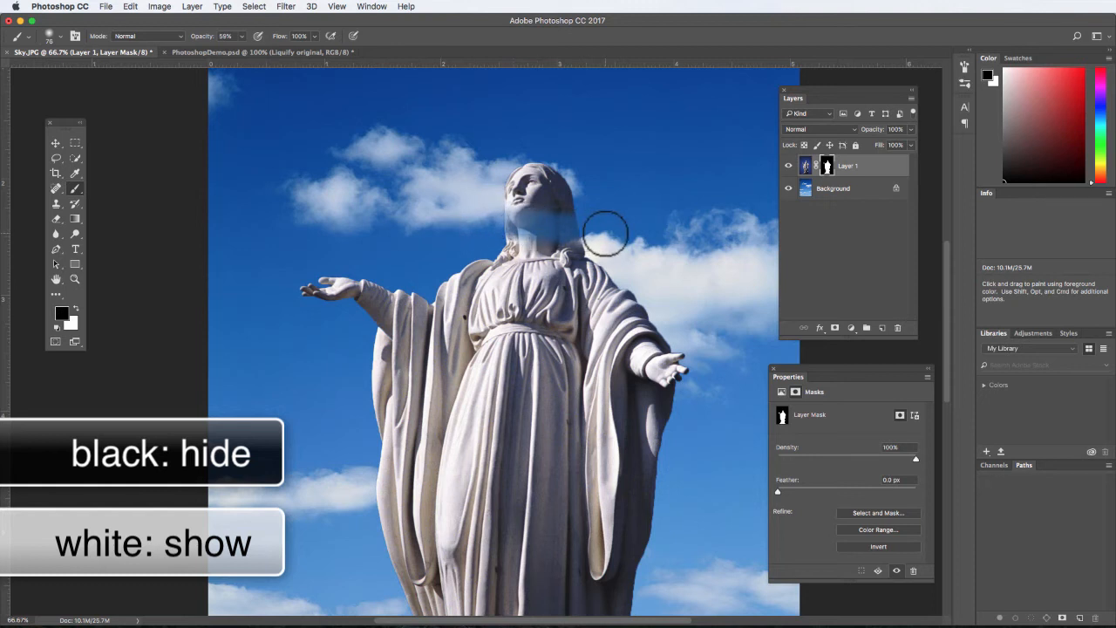
click(76, 308)
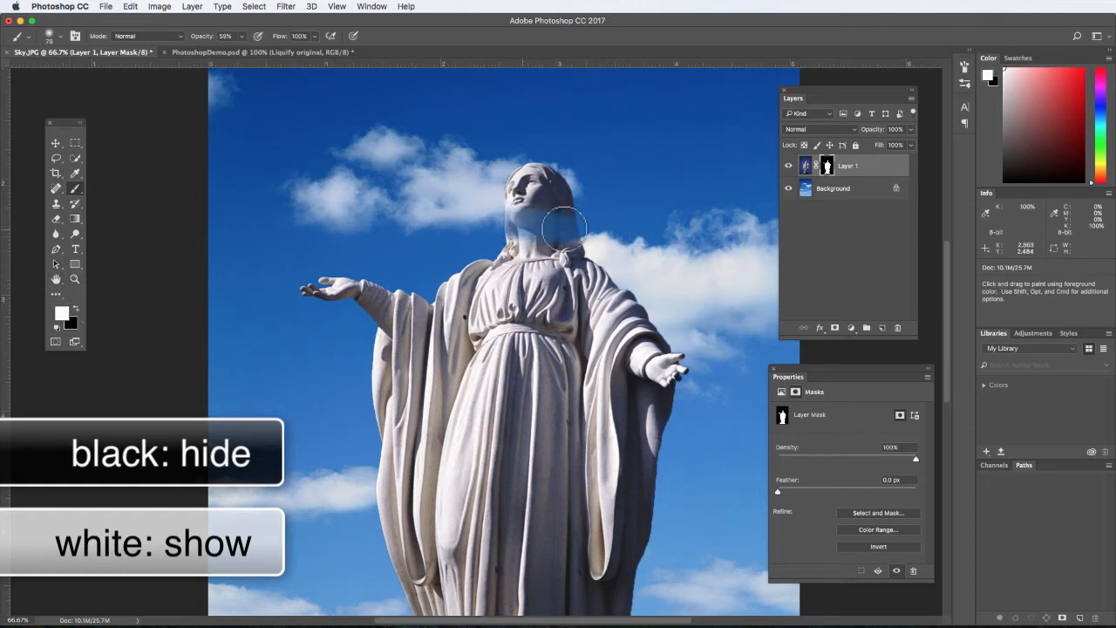
mouse_move(602, 231)
mouse_down()
mouse_move(458, 230)
mouse_move(641, 228)
mouse_move(485, 213)
mouse_move(479, 224)
mouse_move(607, 253)
mouse_move(493, 237)
mouse_move(466, 246)
mouse_move(607, 253)
mouse_move(576, 234)
mouse_up()
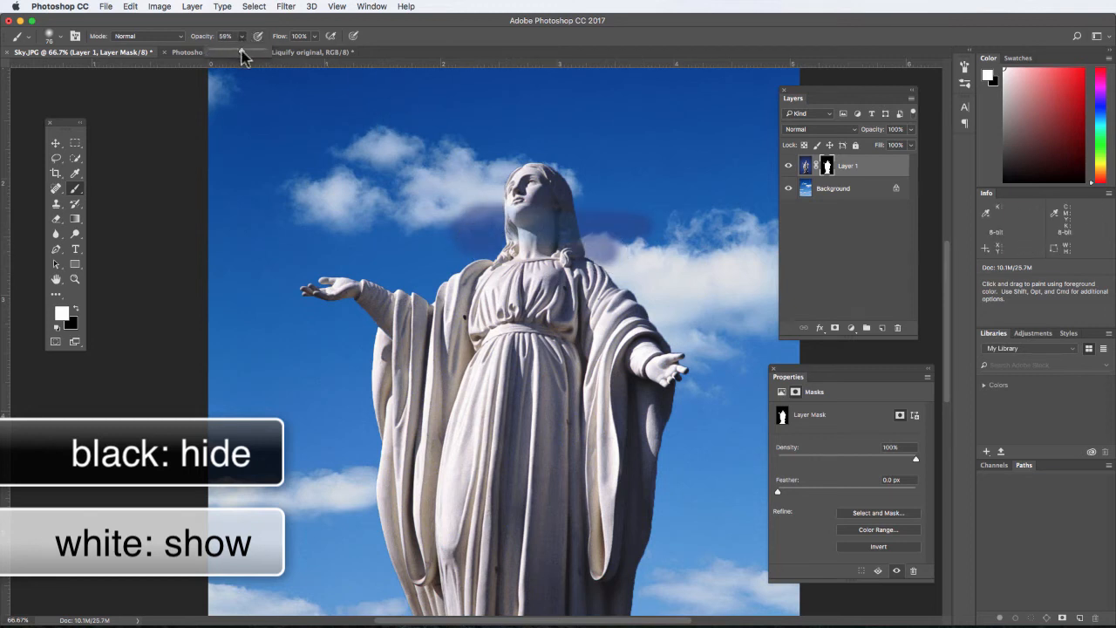
- Try painting the mask at 100% opacity with white around the neck and shoulders and with black across the face and upper chest
mouse_move(462, 244)
mouse_down()
mouse_move(442, 204)
mouse_move(634, 234)
mouse_move(449, 237)
mouse_move(607, 262)
mouse_move(456, 259)
mouse_move(551, 271)
mouse_up()
key(x)
key(x)
key(x)
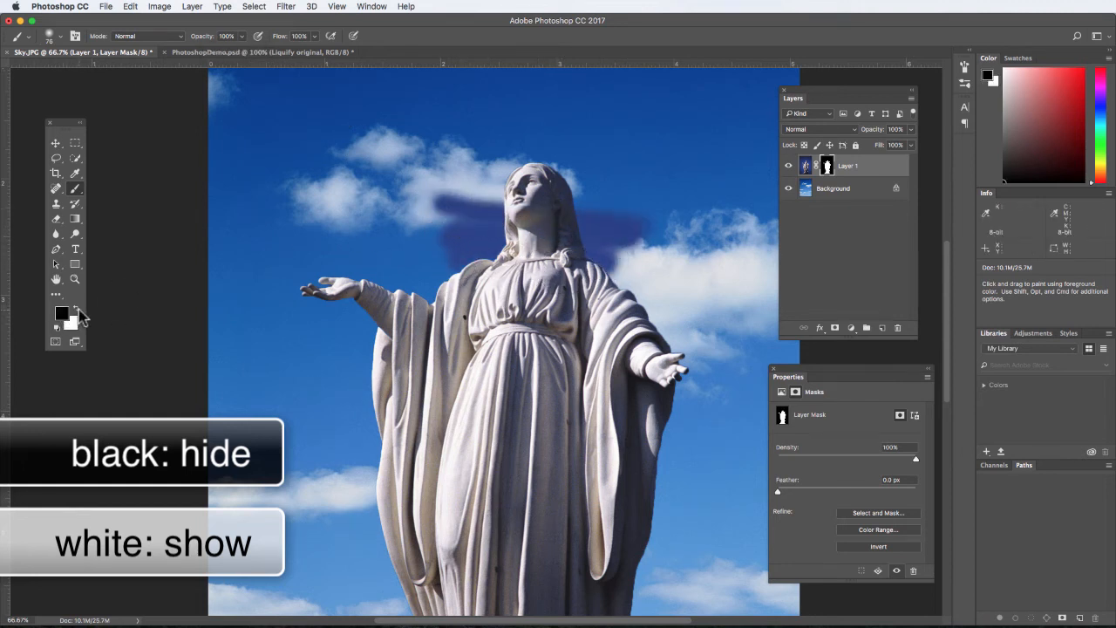
mouse_move(391, 199)
mouse_down()
mouse_move(632, 212)
mouse_move(419, 224)
mouse_move(643, 237)
mouse_move(422, 257)
mouse_move(651, 273)
mouse_move(437, 263)
mouse_move(678, 258)
mouse_move(446, 215)
mouse_move(648, 233)
mouse_move(681, 218)
mouse_move(456, 205)
mouse_up()
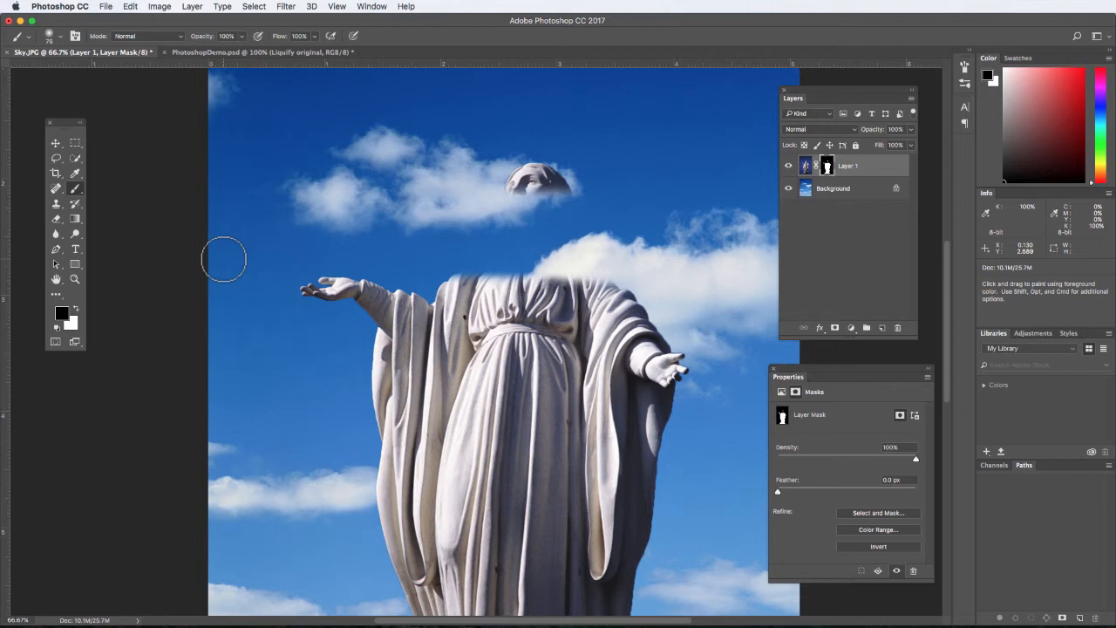
- Undo all the trial brush strokes on Layer 1's mask
key(alt+super+z)
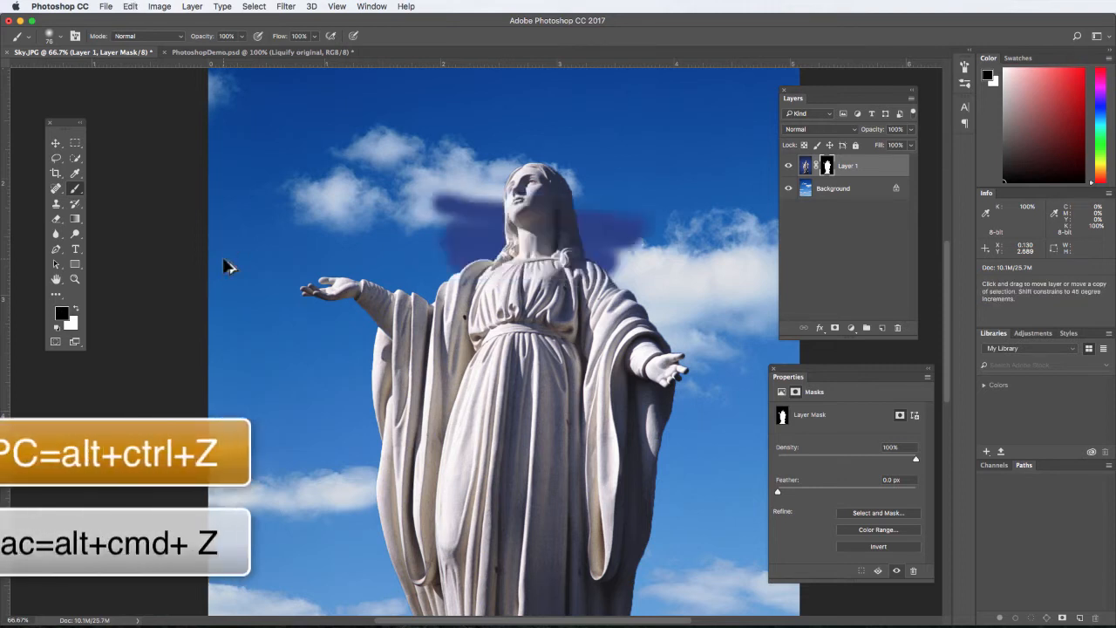
key(alt+super+z)
key(alt+super+z)
key(alt+super+z)
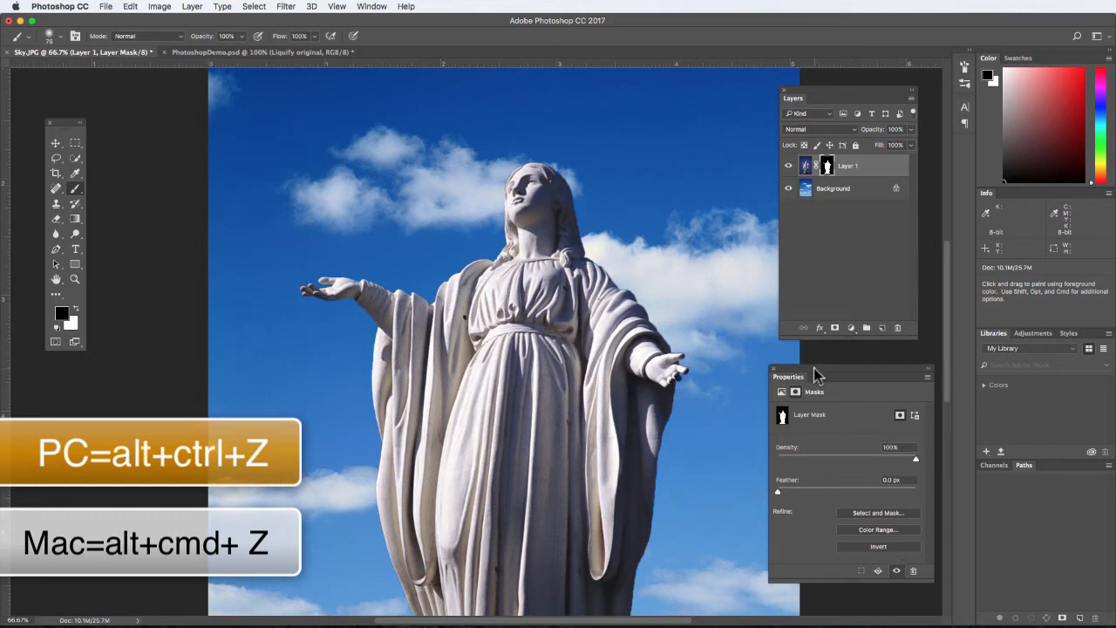
- Disable and re-enable Layer 1's mask, and load it as a selection and deselect
shift+click(827, 167)
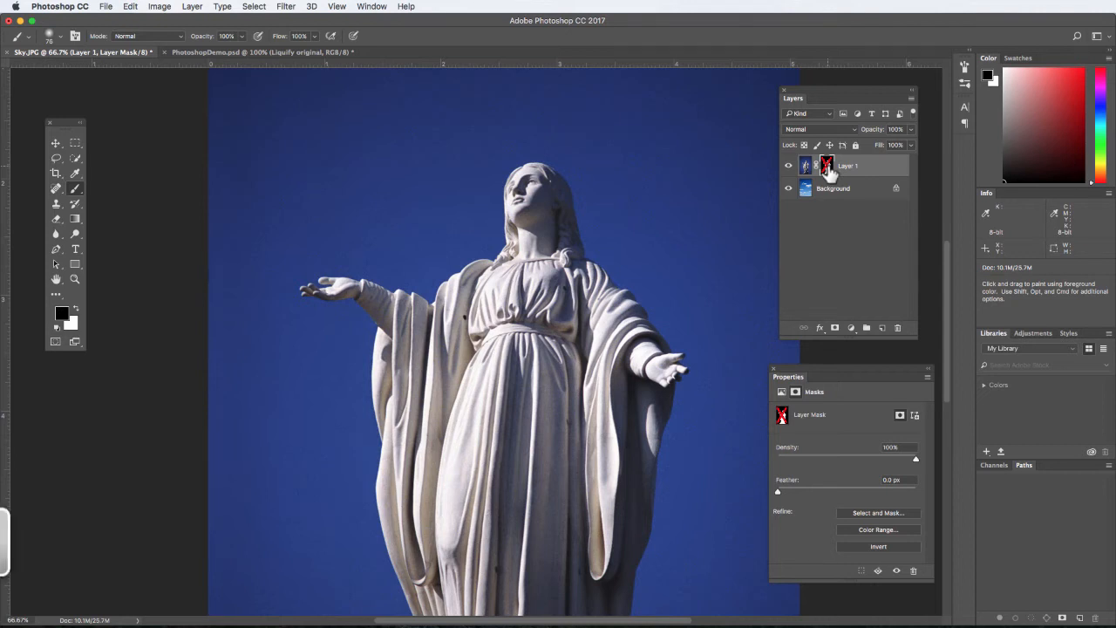
shift+click(827, 167)
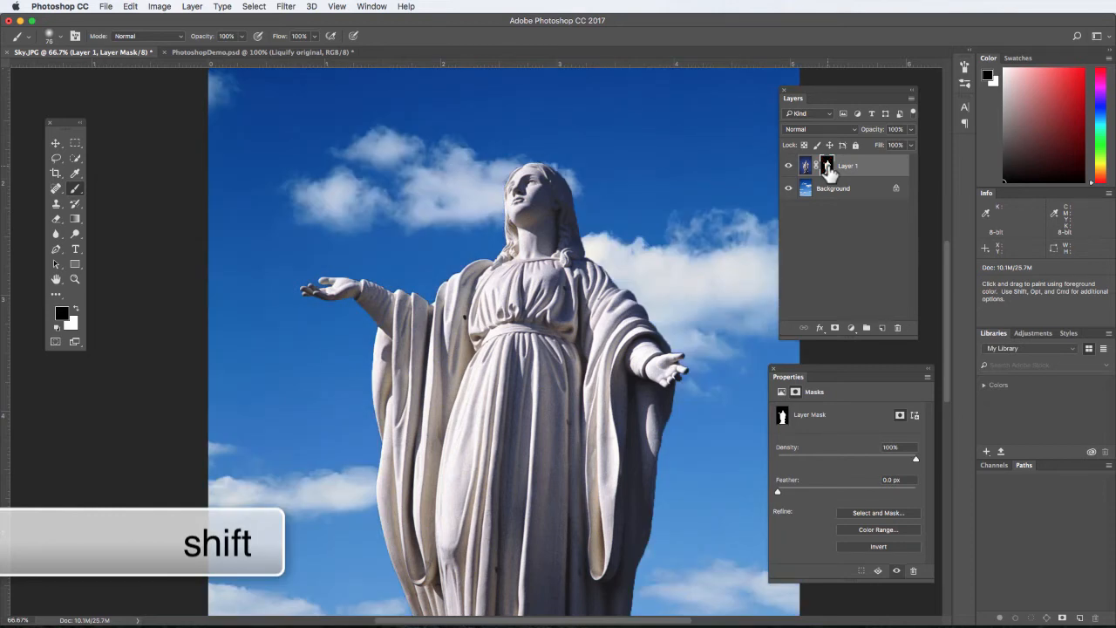
super+click(827, 167)
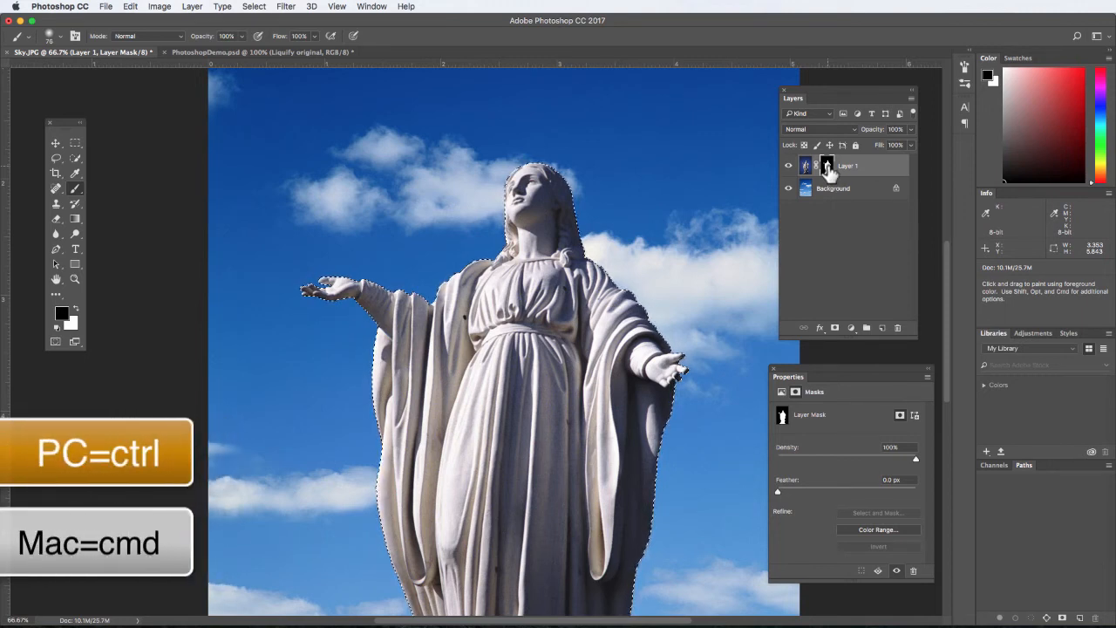
key(super+d)
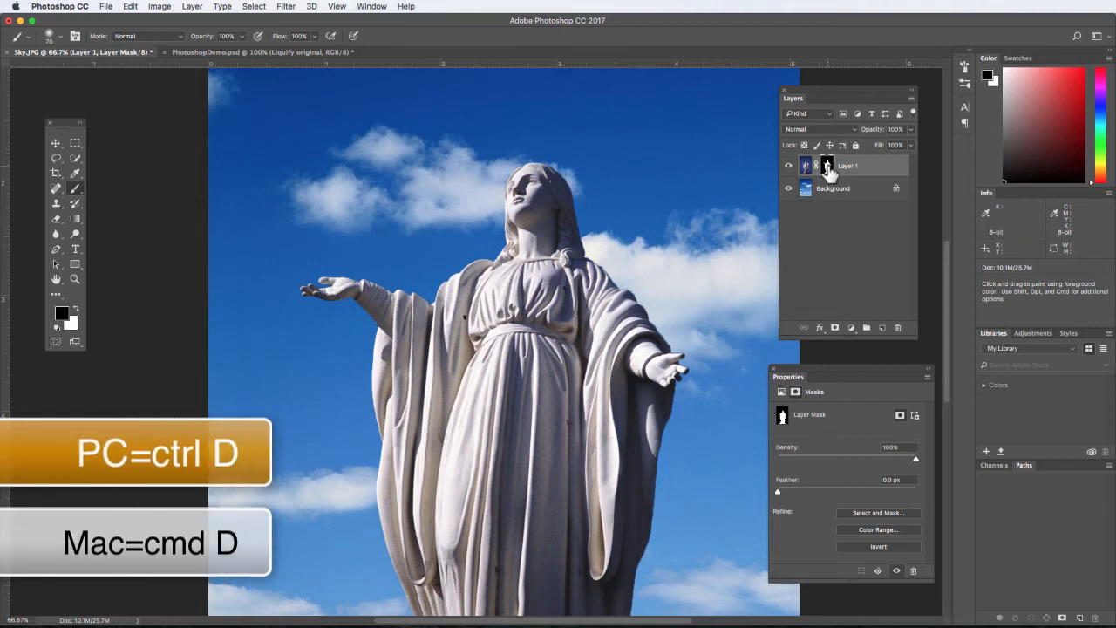
- Display the layer mask on its own and paint white over the stray marks near the shoulder and the sleeve
alt+click(828, 167)
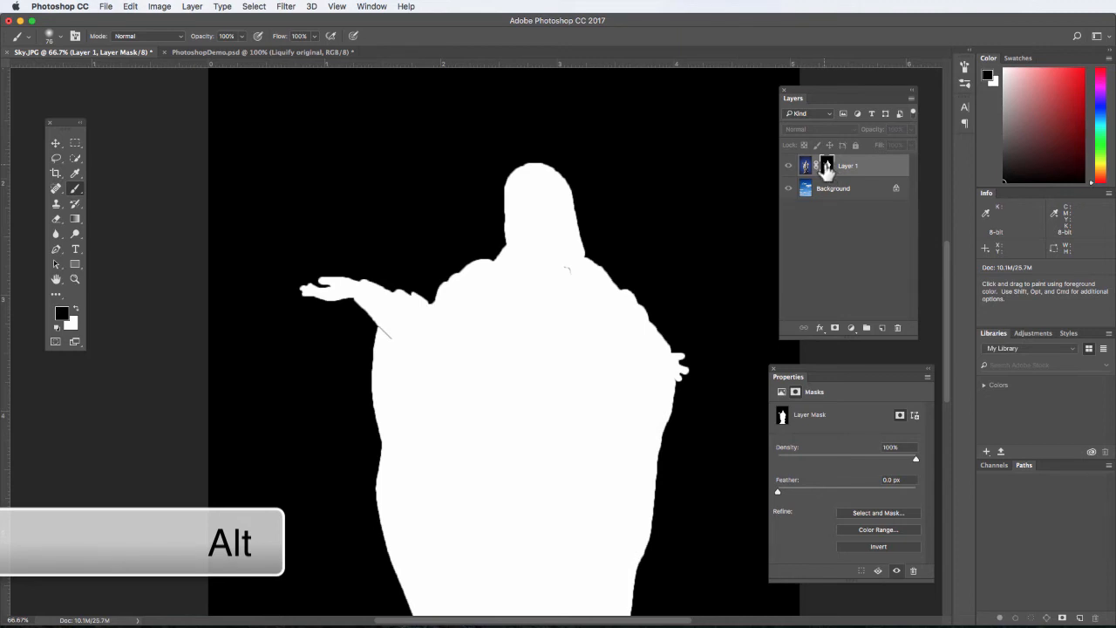
click(76, 310)
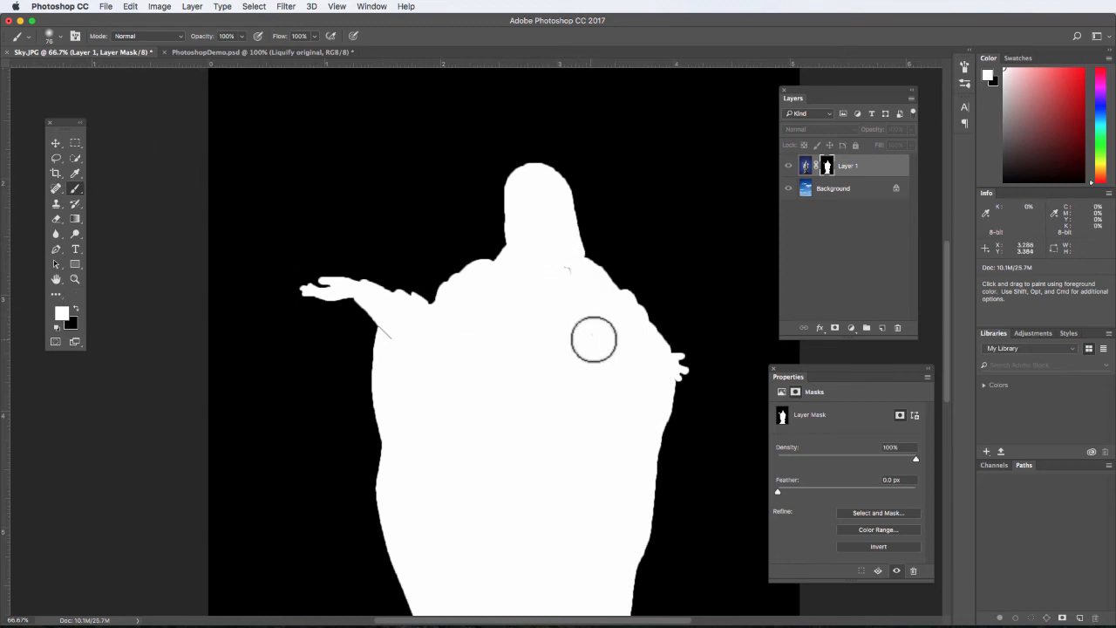
click(568, 268)
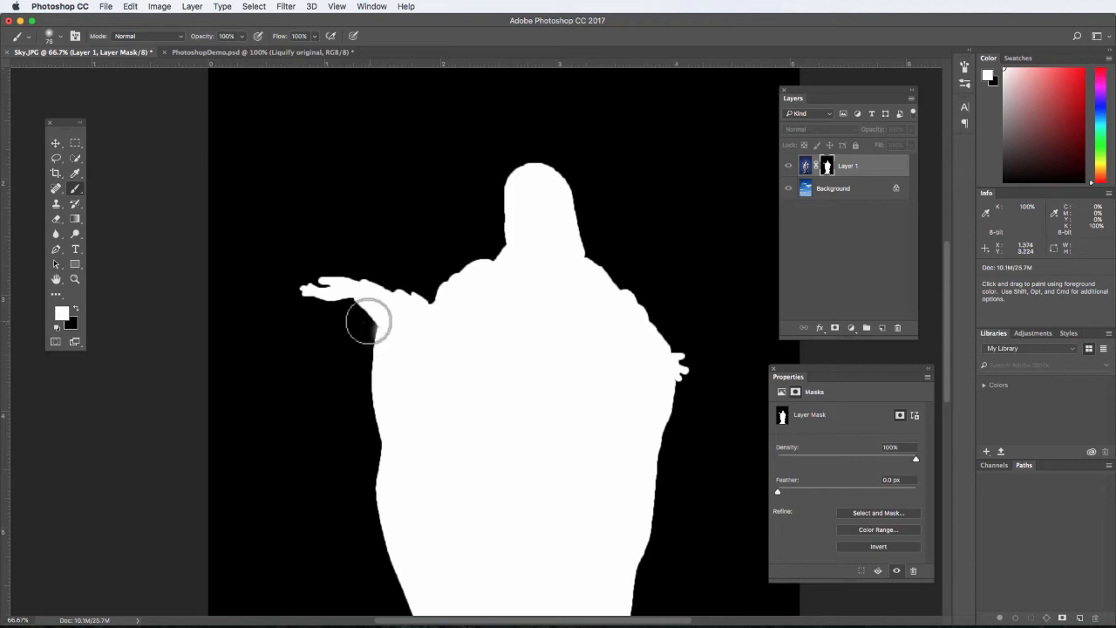
- Paint black with a 19 px brush over the soft white spill beneath the outstretched arm to clean the mask edge
click(75, 279)
click(376, 346)
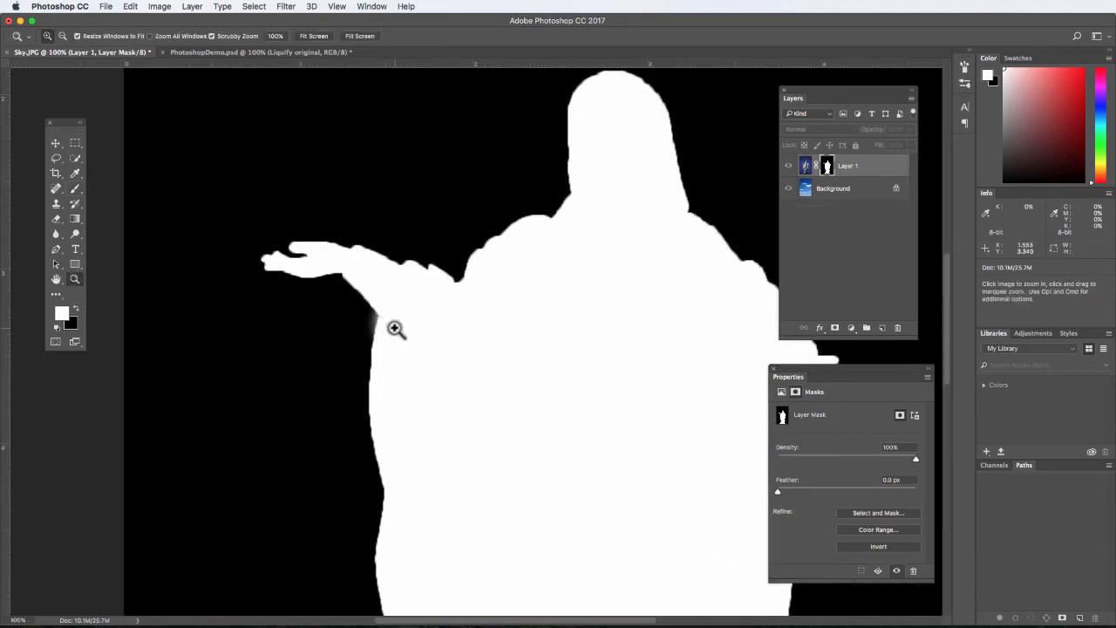
click(395, 328)
click(75, 188)
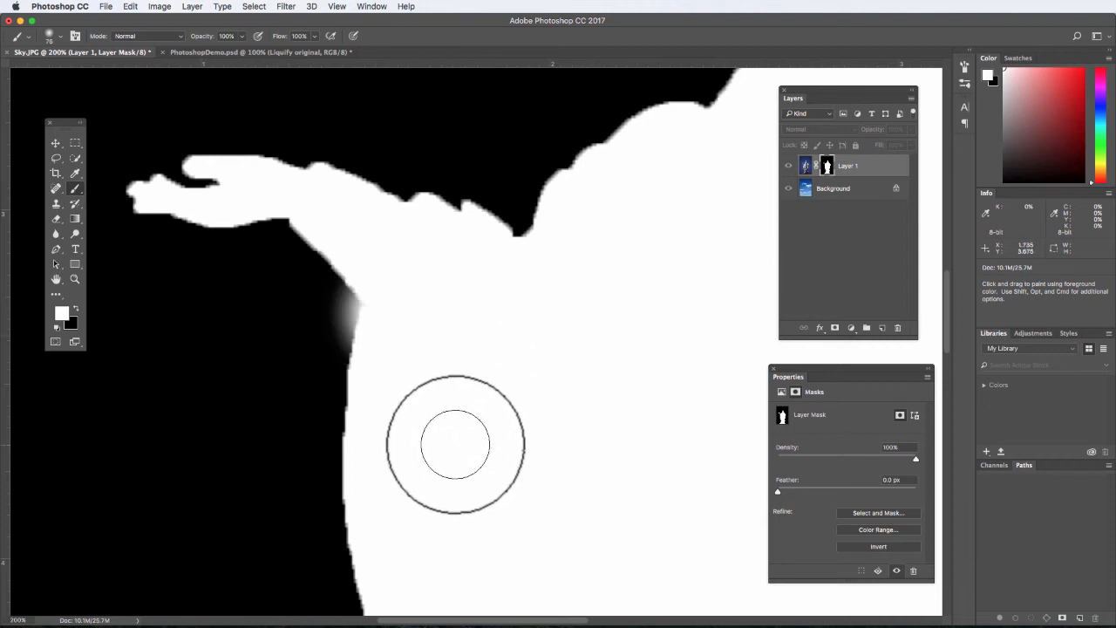
click(61, 37)
drag(91, 77, 79, 81)
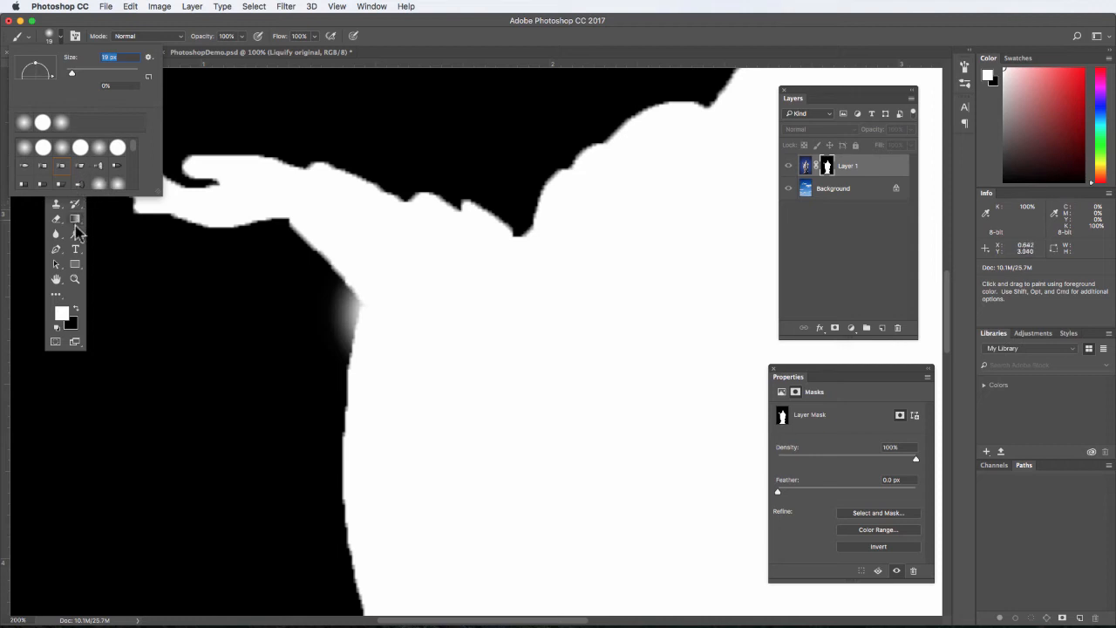
click(75, 309)
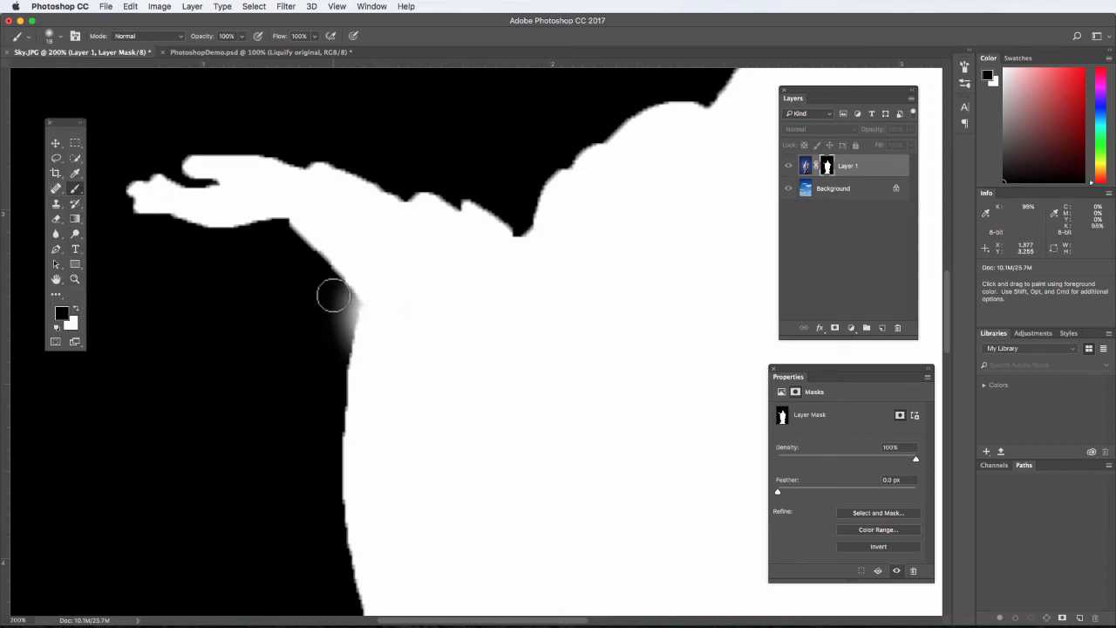
mouse_move(333, 296)
mouse_down()
mouse_move(351, 314)
mouse_move(339, 355)
mouse_move(344, 299)
mouse_move(352, 309)
mouse_up()
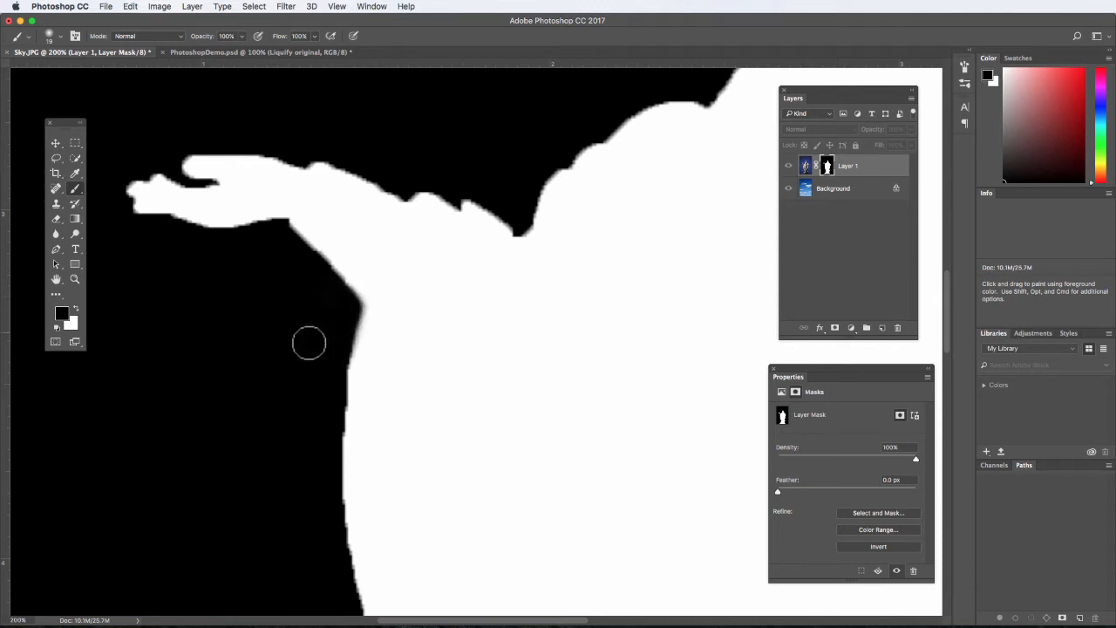
- Paint white on the mask with a hard round 12 px brush over the soft edges beneath the outstretched arm and at the shoulder notch
click(75, 307)
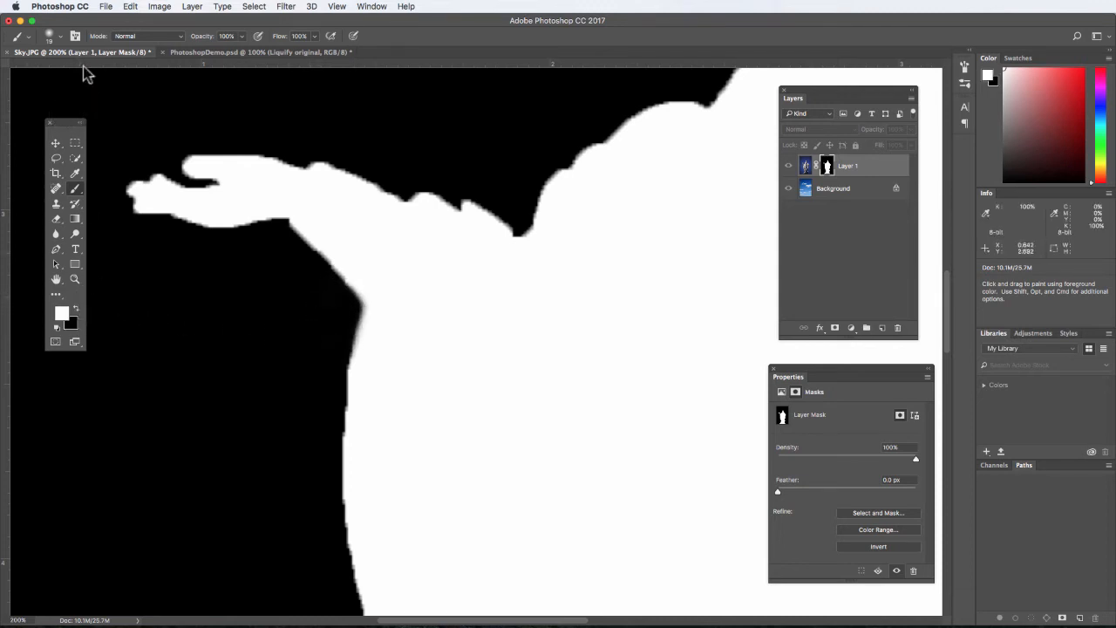
click(61, 36)
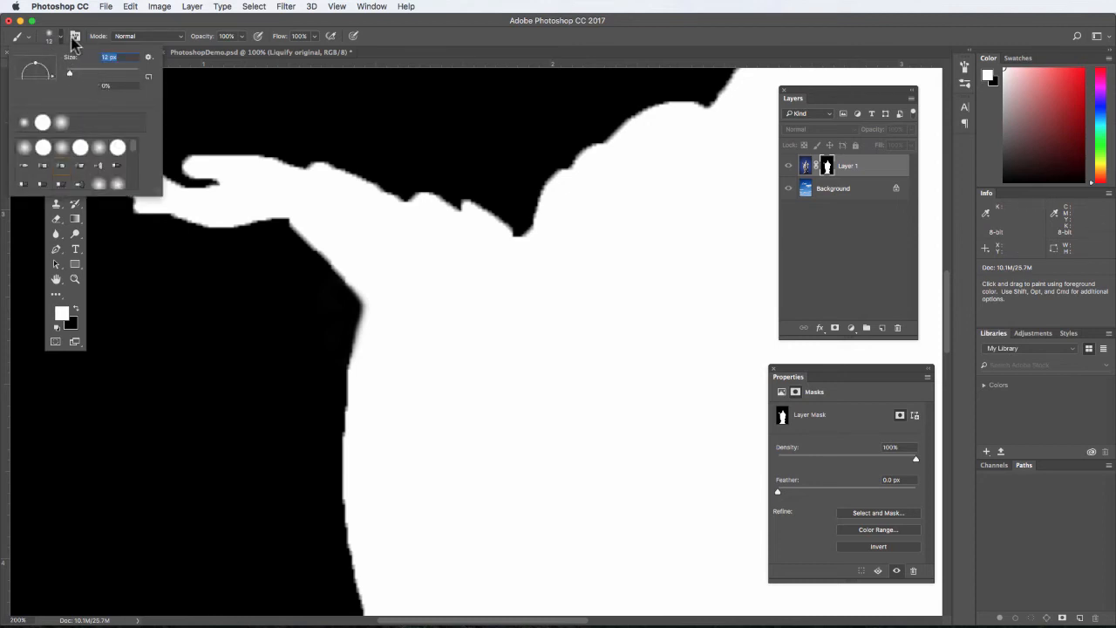
click(43, 146)
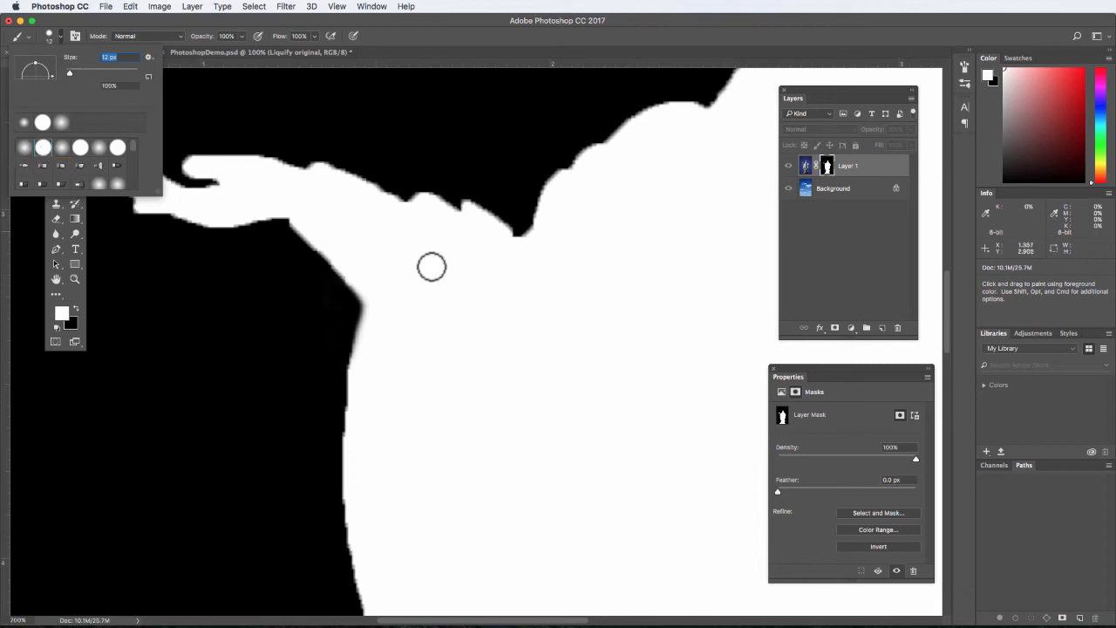
click(374, 308)
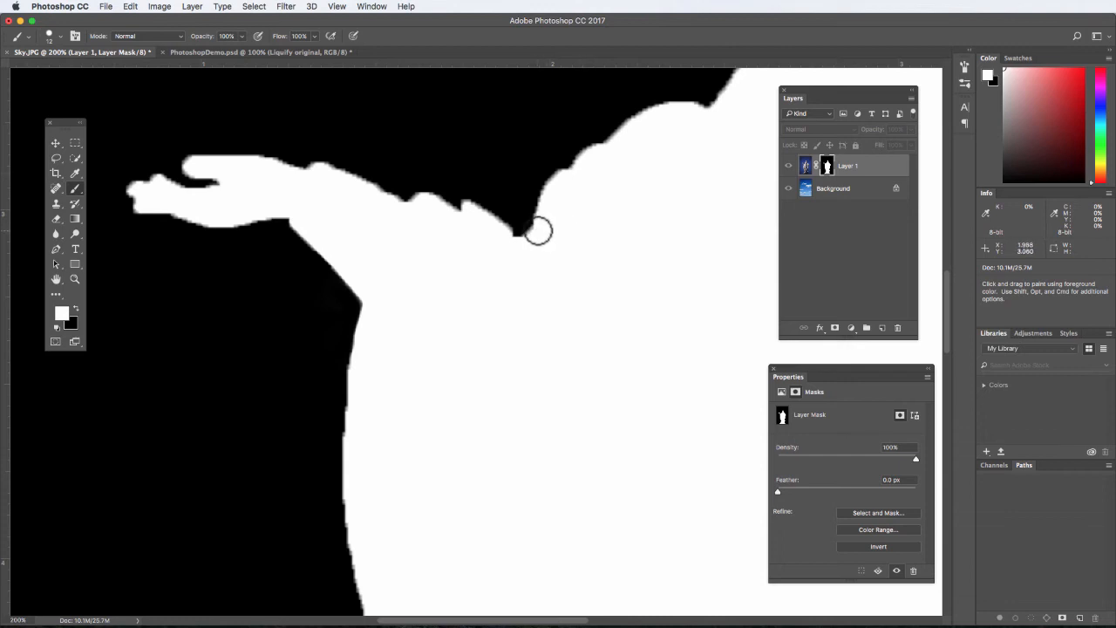
mouse_move(536, 231)
mouse_down()
mouse_move(524, 245)
mouse_move(486, 239)
mouse_move(503, 234)
mouse_move(473, 209)
mouse_move(508, 242)
mouse_up()
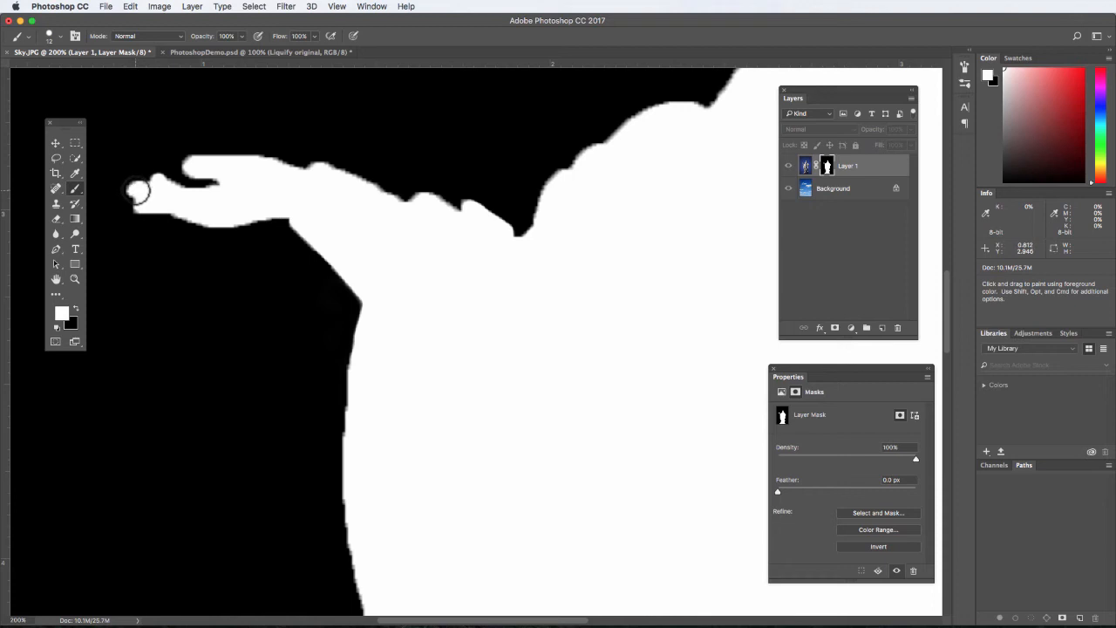
- Reduce the hard brush to 1 px and return from the mask-only display to the composite image
click(58, 36)
drag(69, 73, 70, 78)
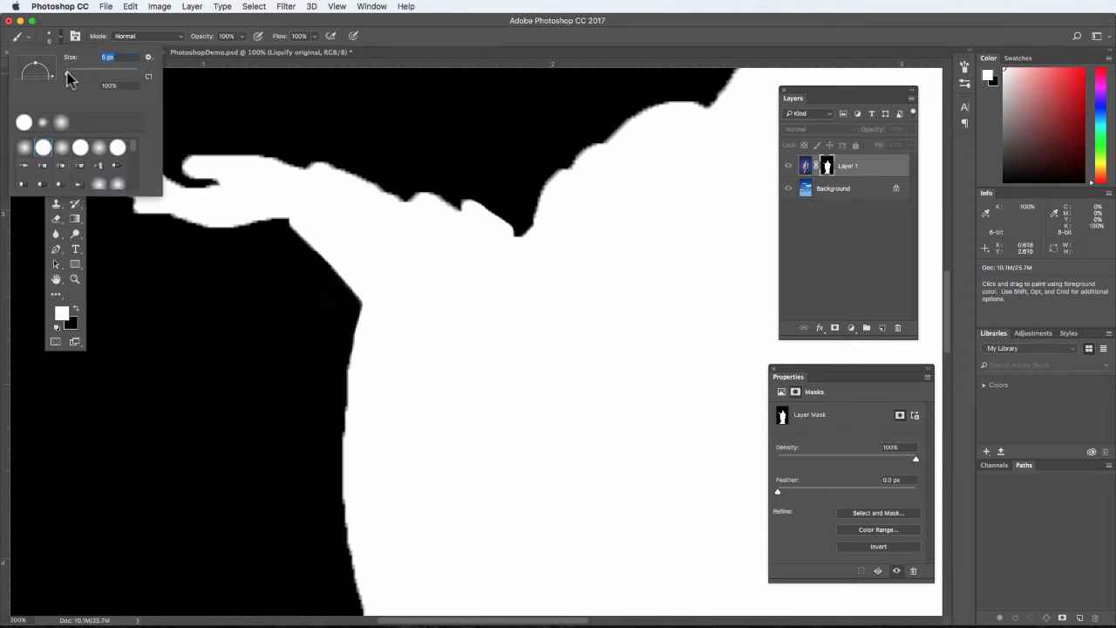
alt+click(827, 166)
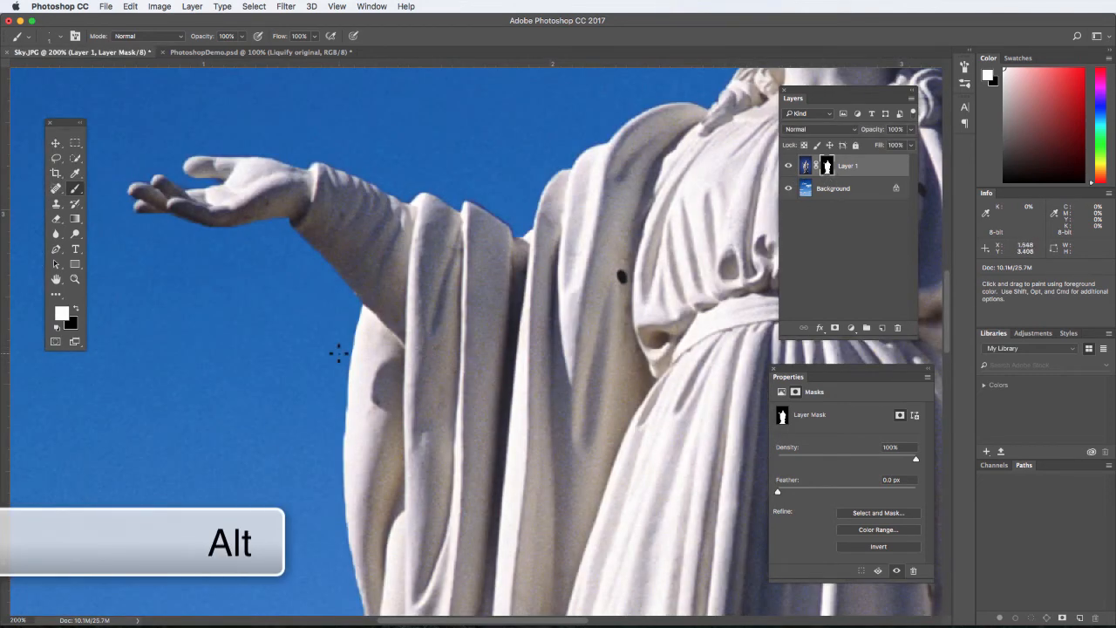
- Magnify the outstretched hand to 700% and set up the Brush tool with black as the foreground colour for the mask
click(75, 279)
click(229, 206)
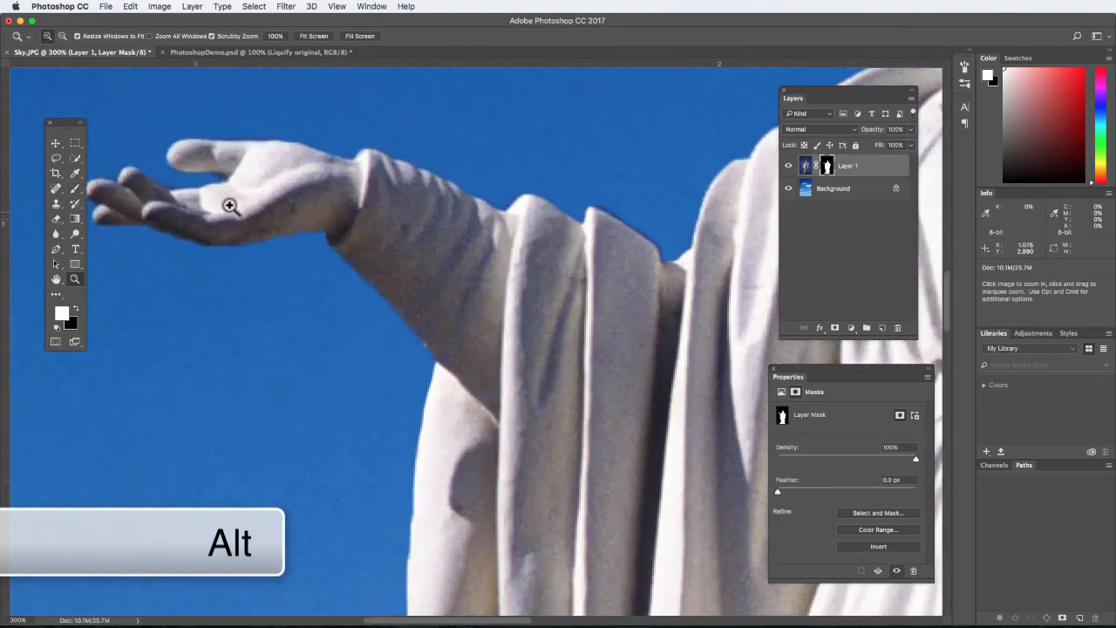
click(206, 186)
click(206, 186)
click(207, 185)
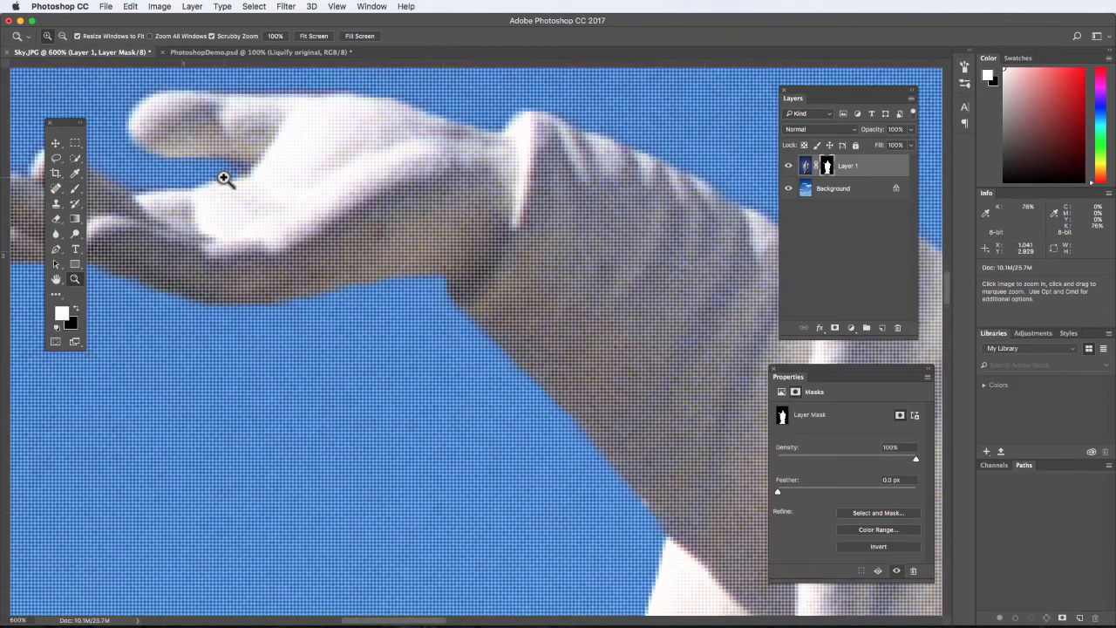
click(224, 178)
drag(232, 190, 416, 247)
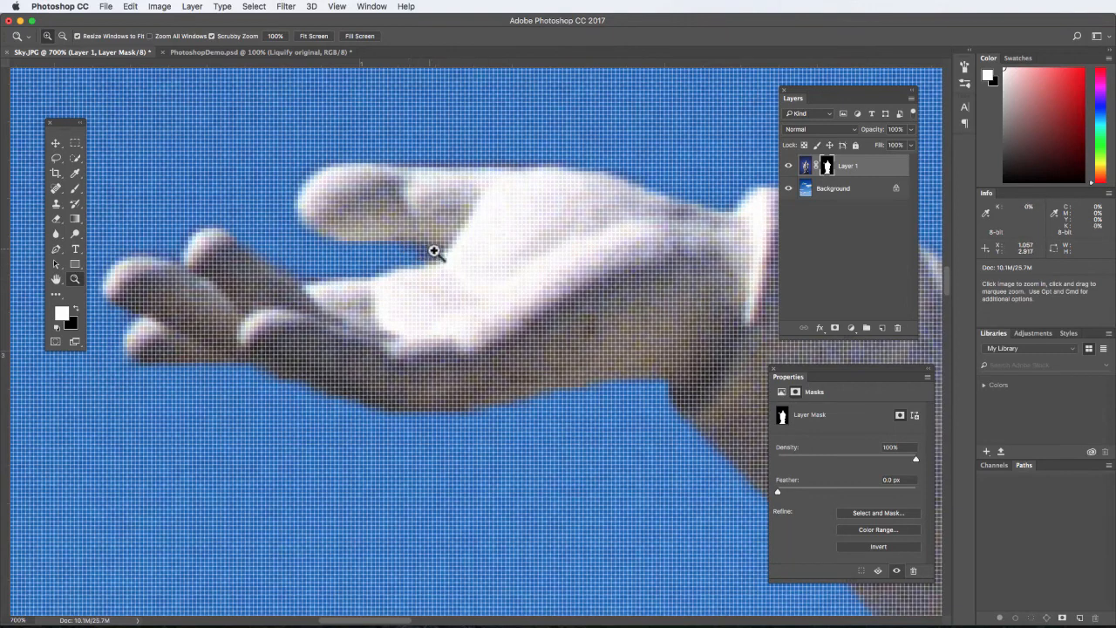
click(75, 188)
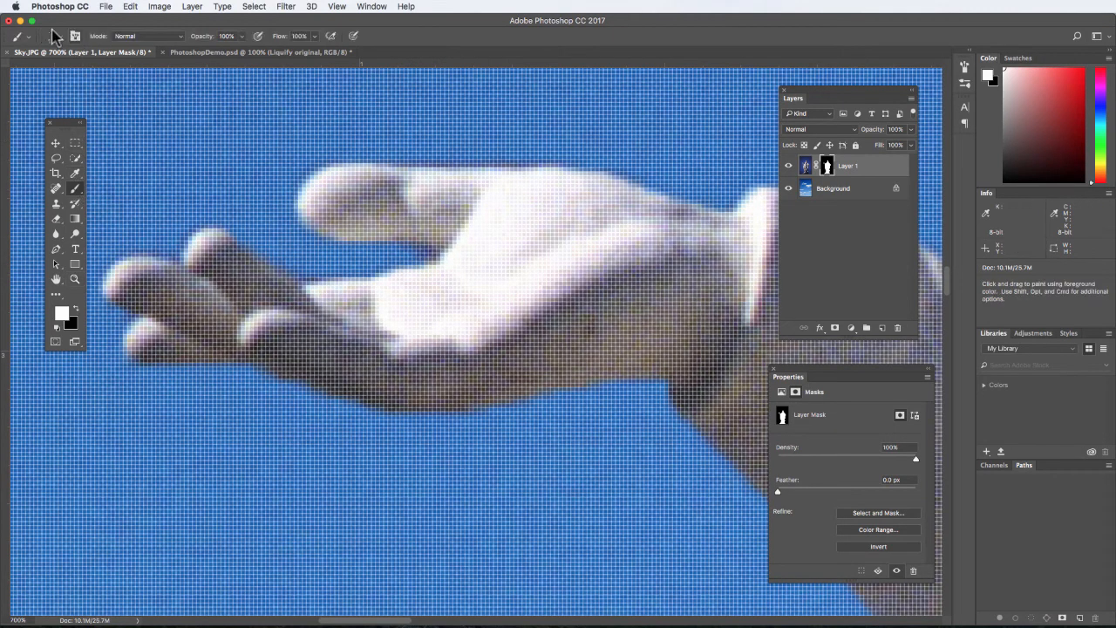
click(76, 308)
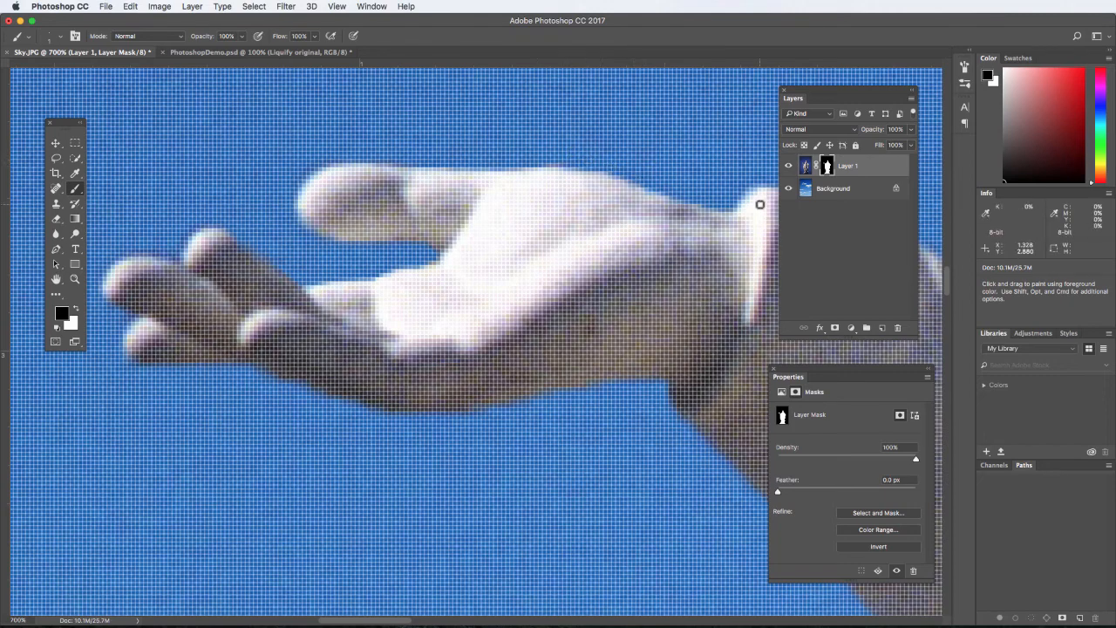
- Review the whole masked statue against the cloudy sky
key(super+minus)
key(super+minus)
key(super+minus)
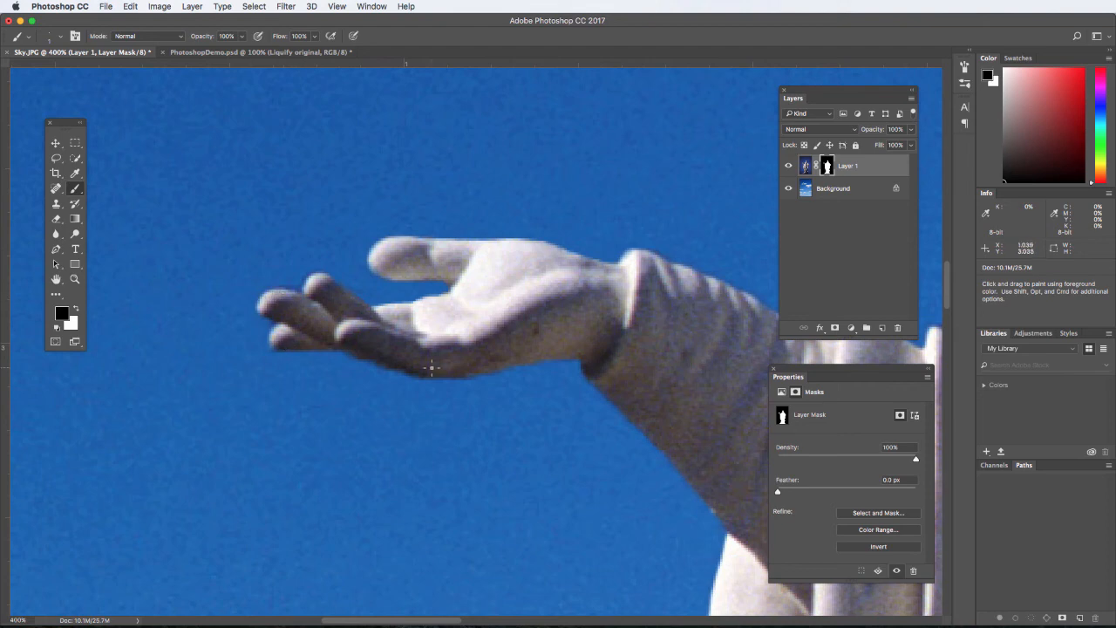
key(super+minus)
key(super+minus)
key(super+minus)
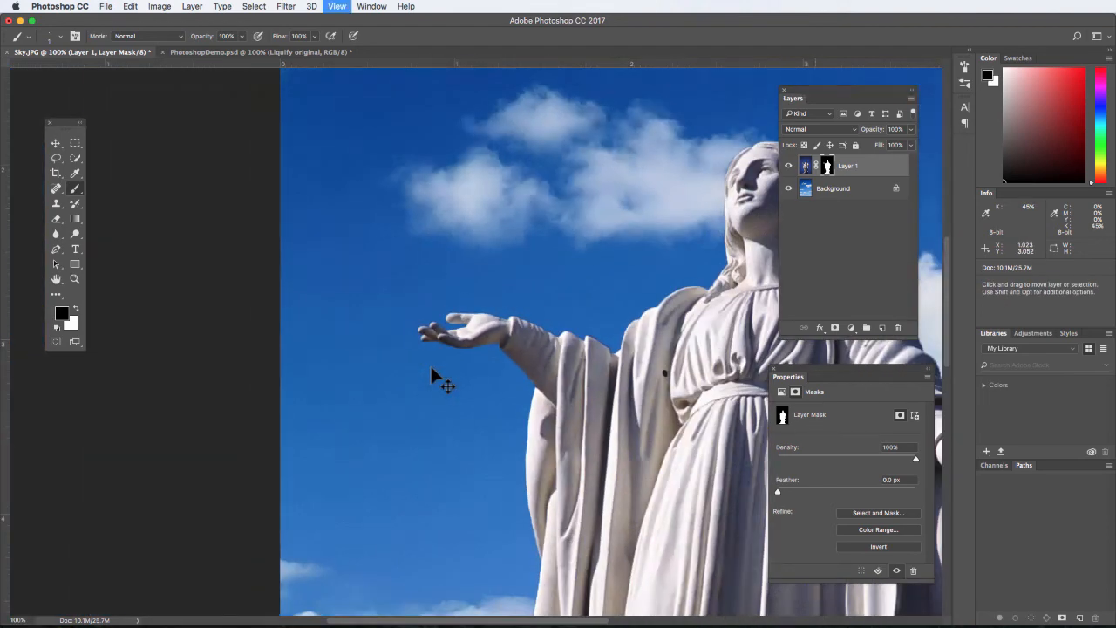
key(super+minus)
key(super+minus)
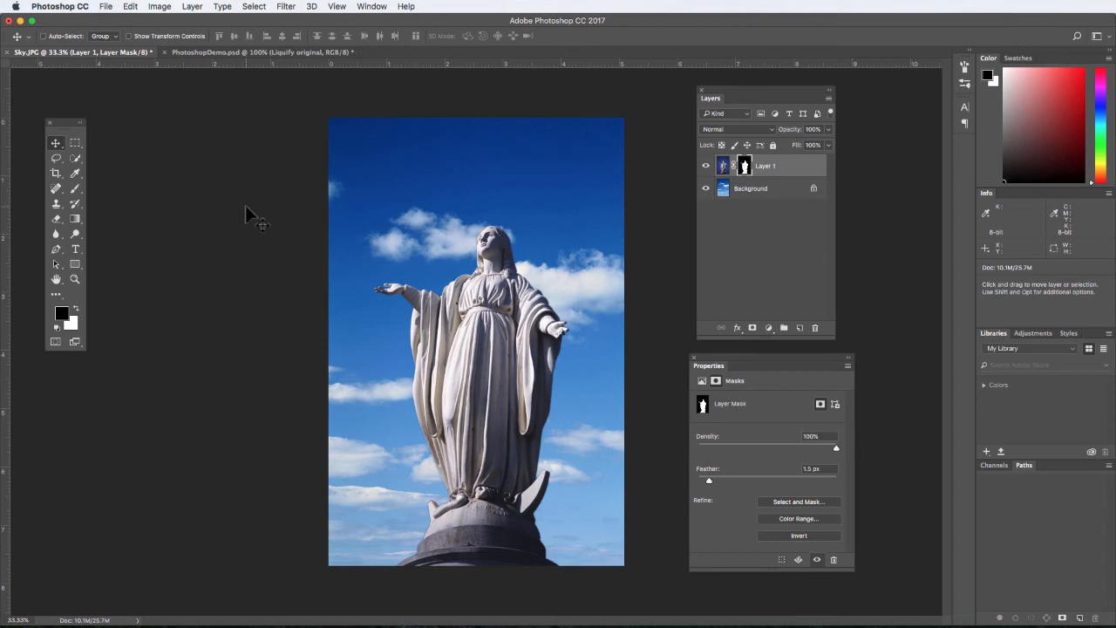
- Refine Layer 1's mask in Select and Mask with a 100% transparency preview, Smooth 49, Contrast 85% and Shift Edge -100%, and apply it
click(788, 504)
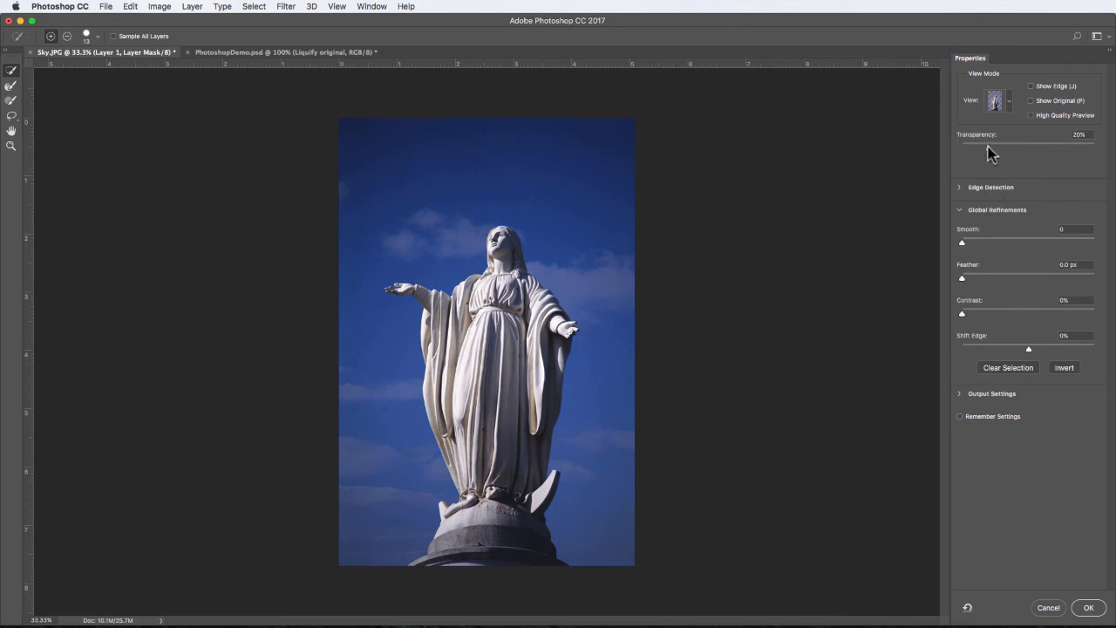
drag(989, 148, 1115, 154)
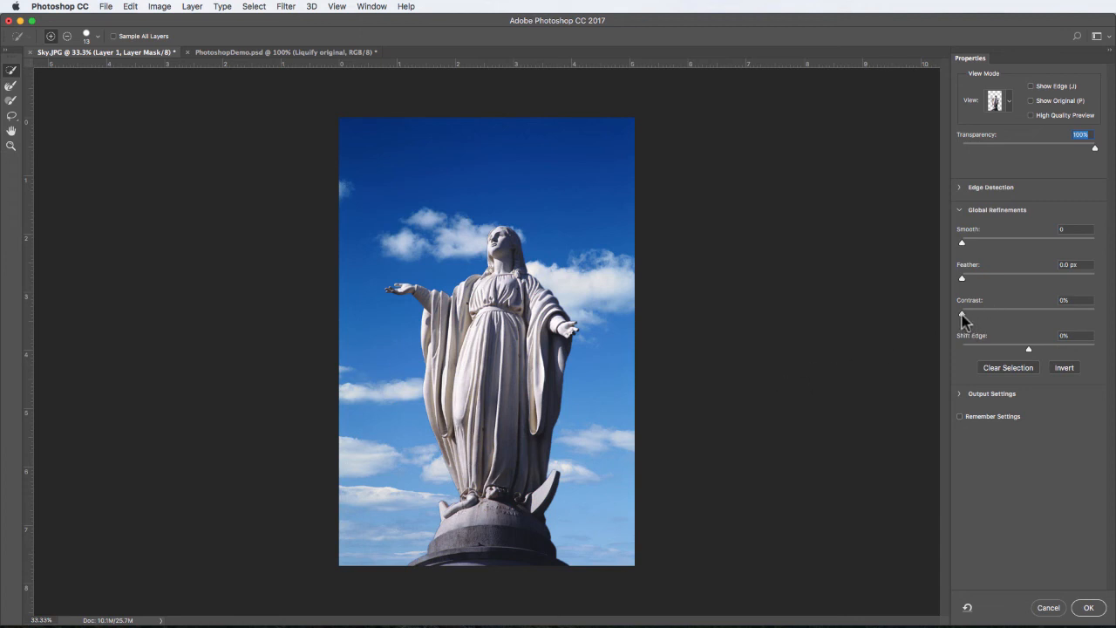
drag(963, 316, 1048, 317)
drag(963, 242, 1027, 243)
drag(1030, 350, 1088, 349)
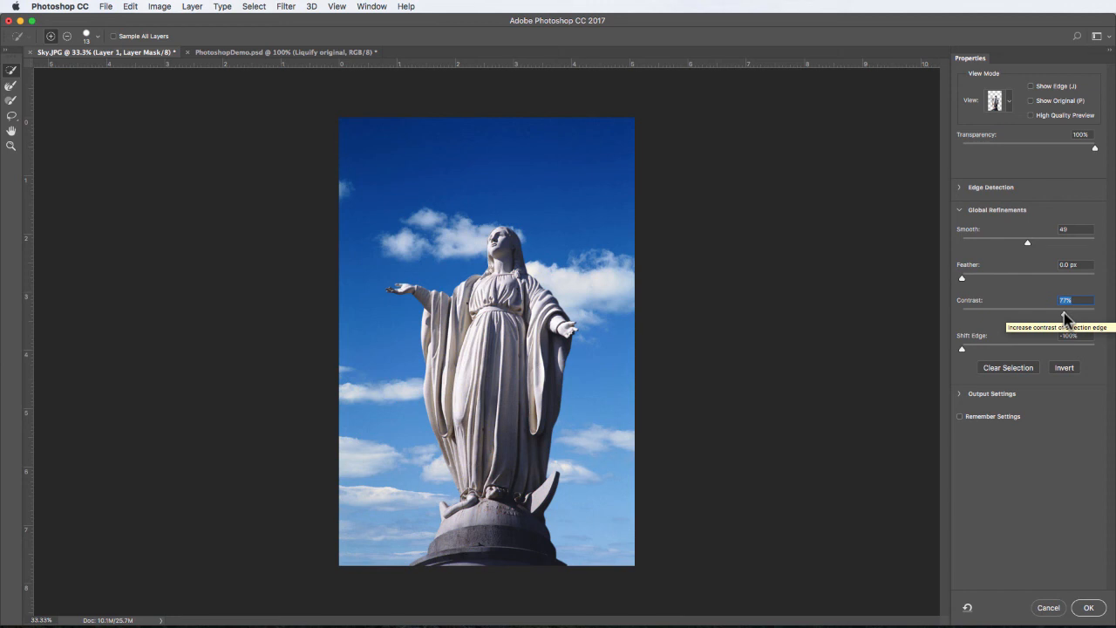
drag(1064, 316, 1075, 315)
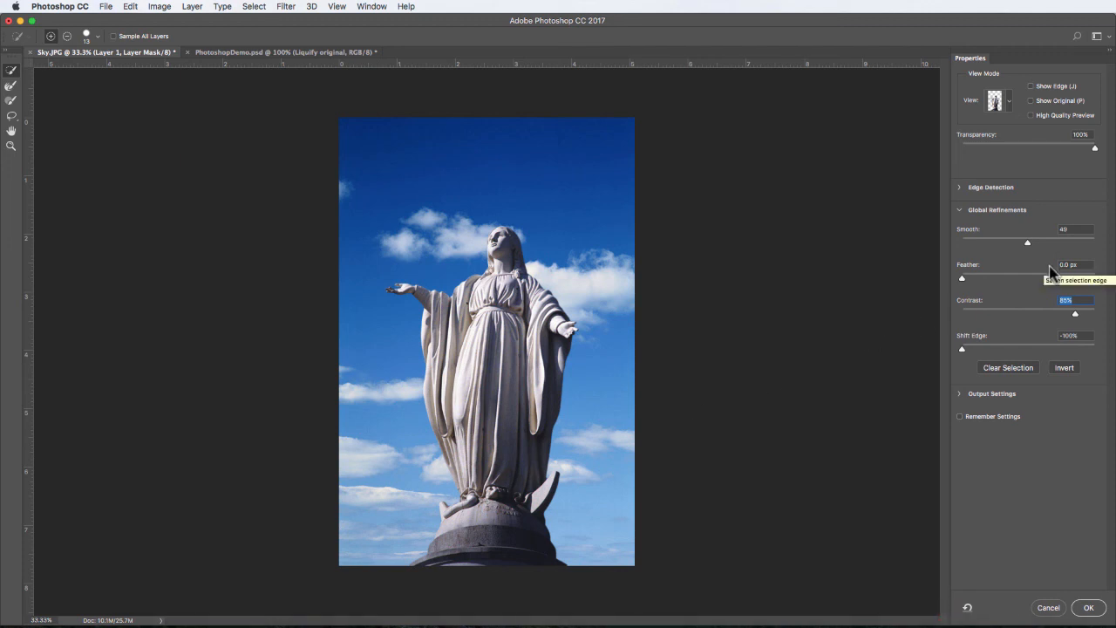
click(1089, 608)
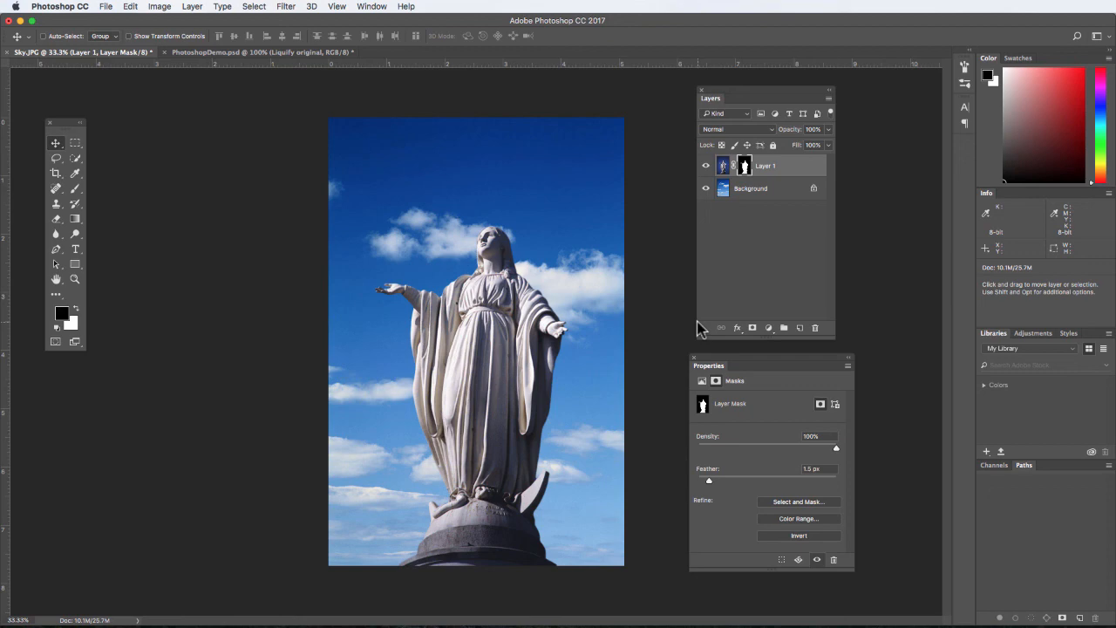
key(super+minus)
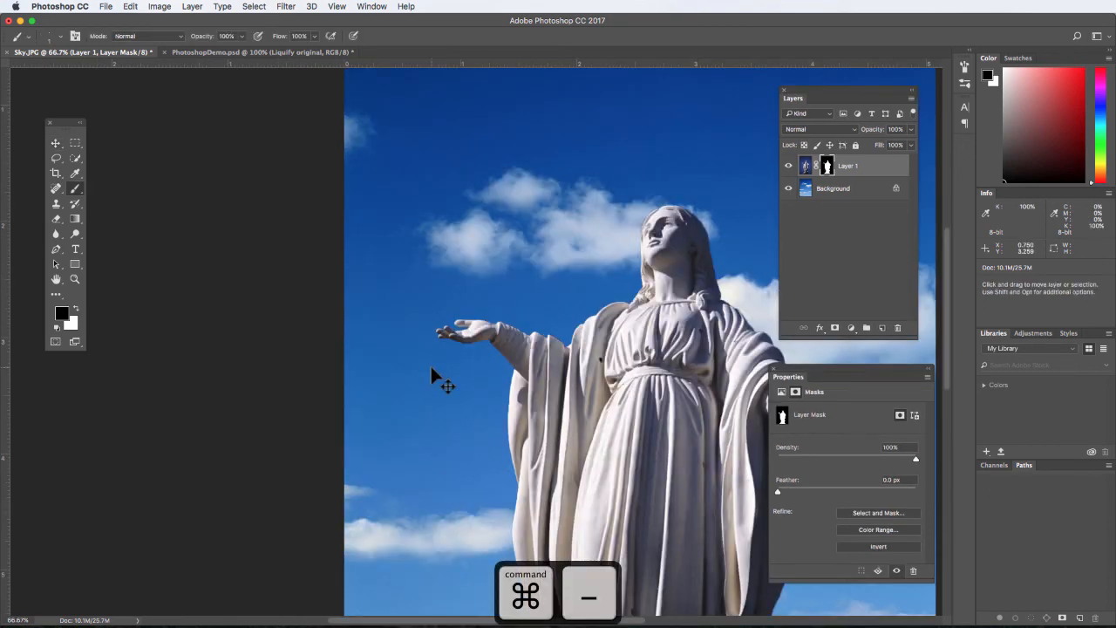
key(super+minus)
key(super+minus)
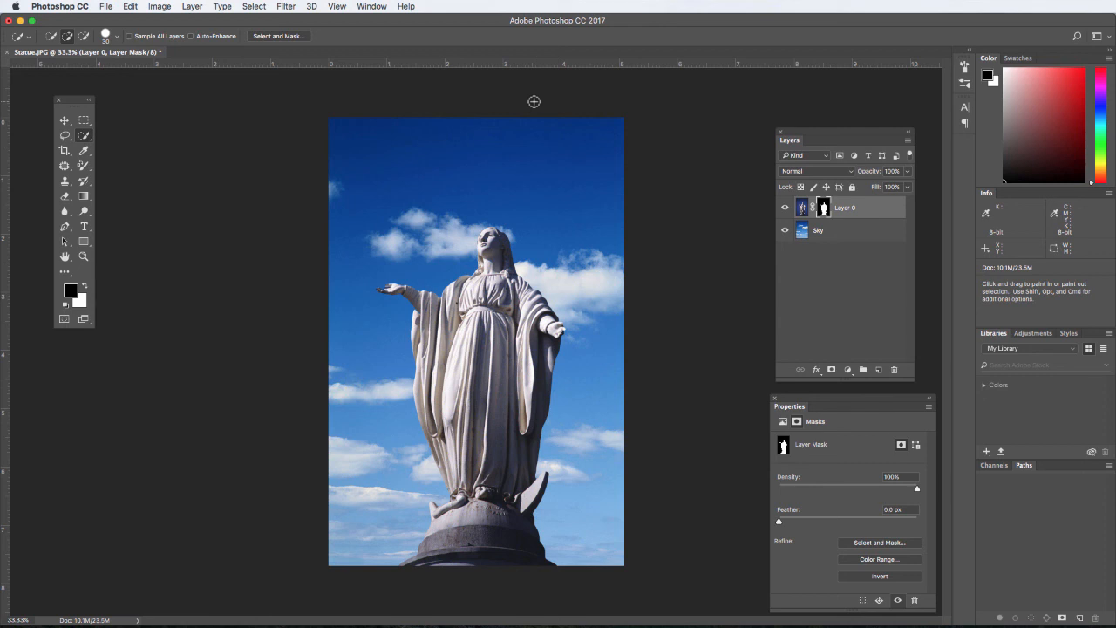
- Start saving the composite under a new name in the Exercise 4 folder, made of e4, the person's last and first name, and _1
click(105, 6)
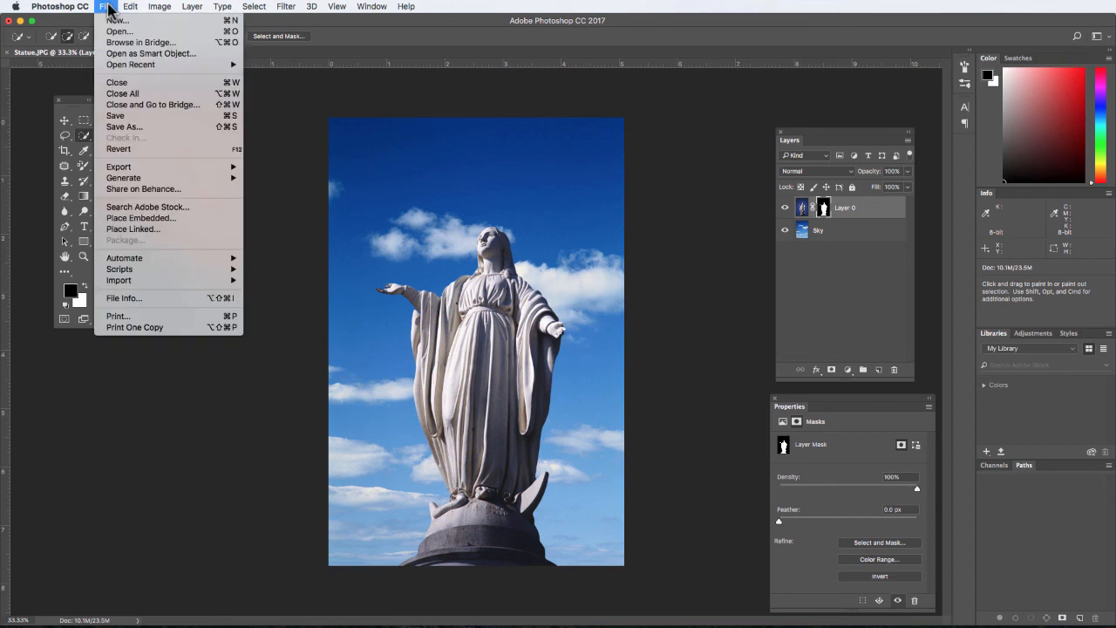
click(154, 128)
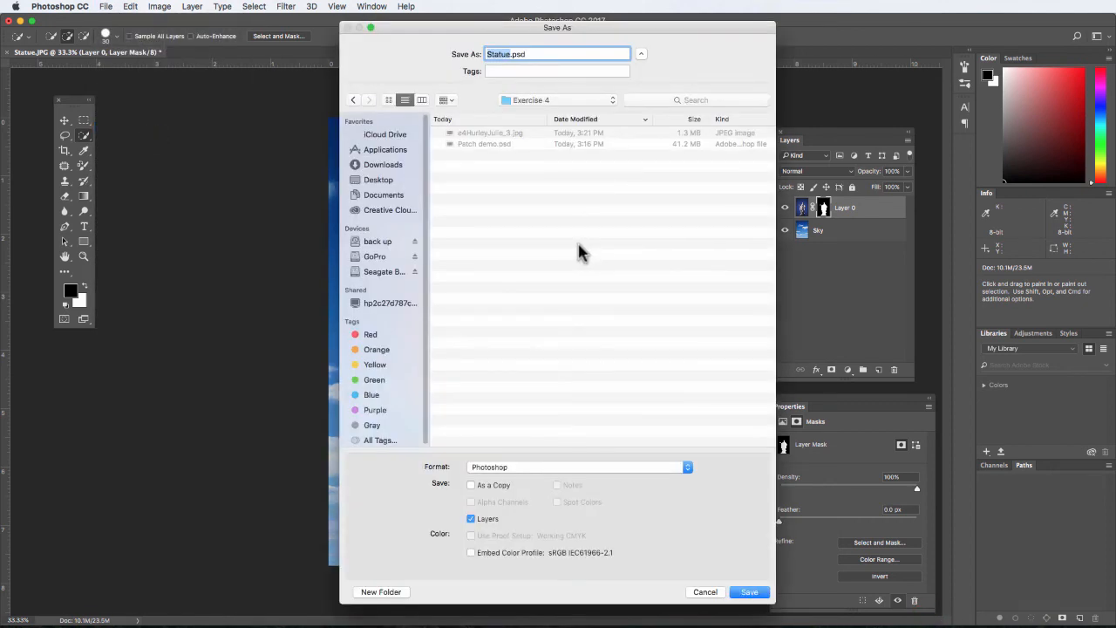
text(e4HurleyJ)
text(e)
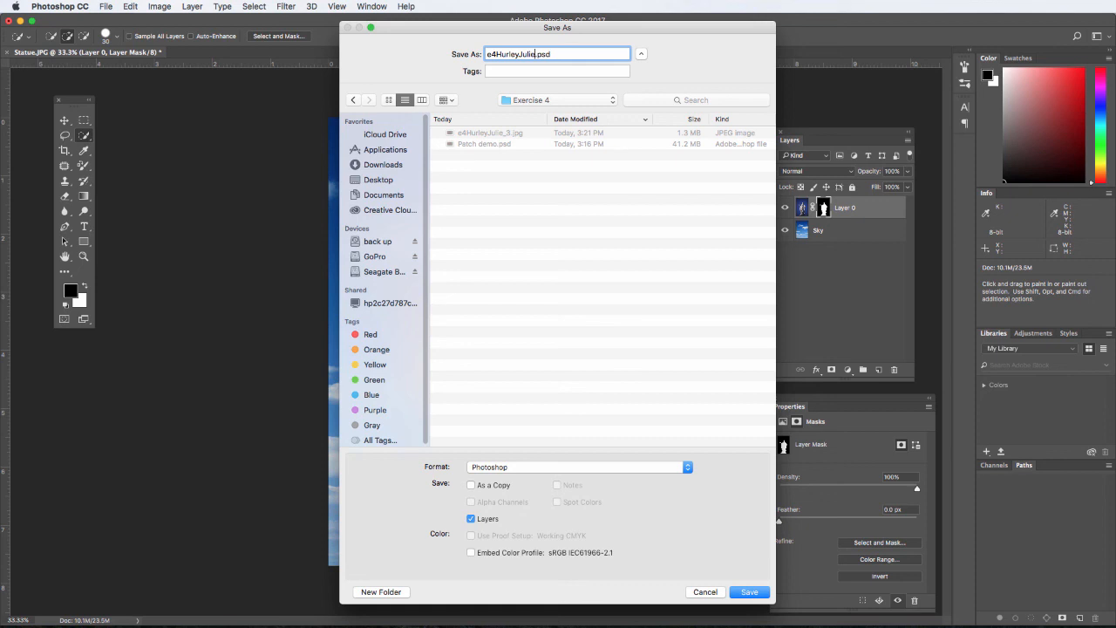
text(_1)
- Save the copy in JPEG format with Maximum quality 10 and the Baseline ("Standard") option
click(688, 469)
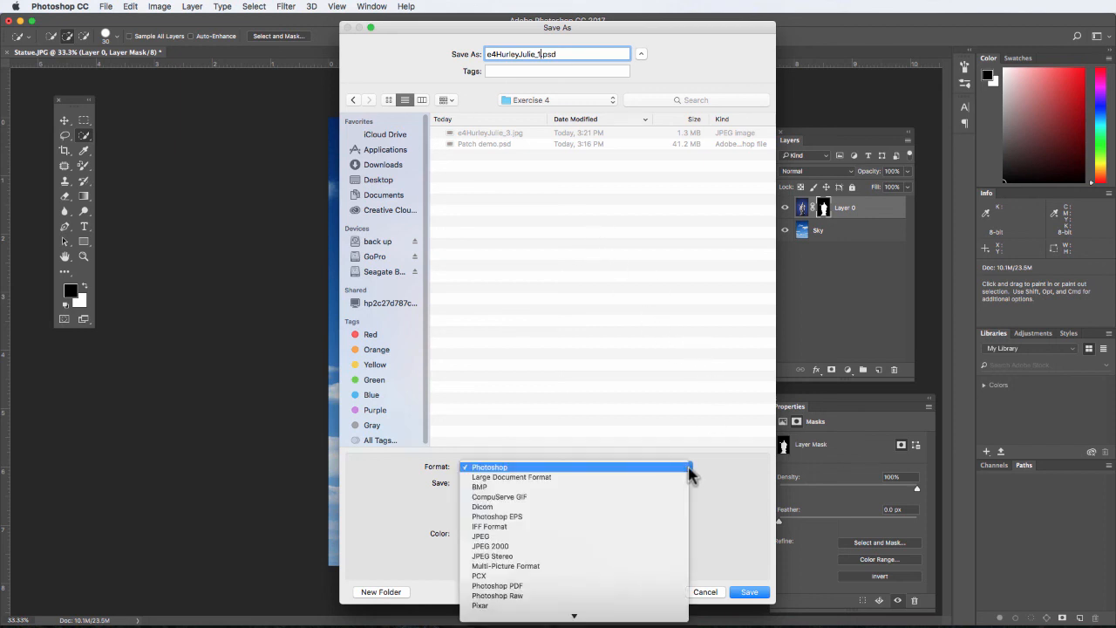
click(654, 536)
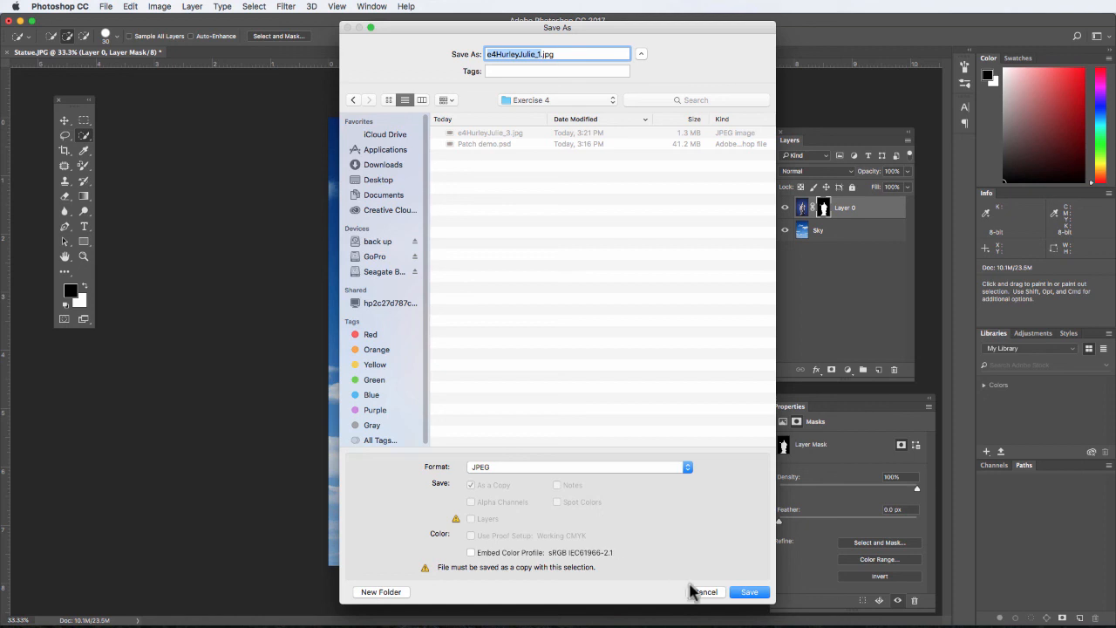
click(749, 592)
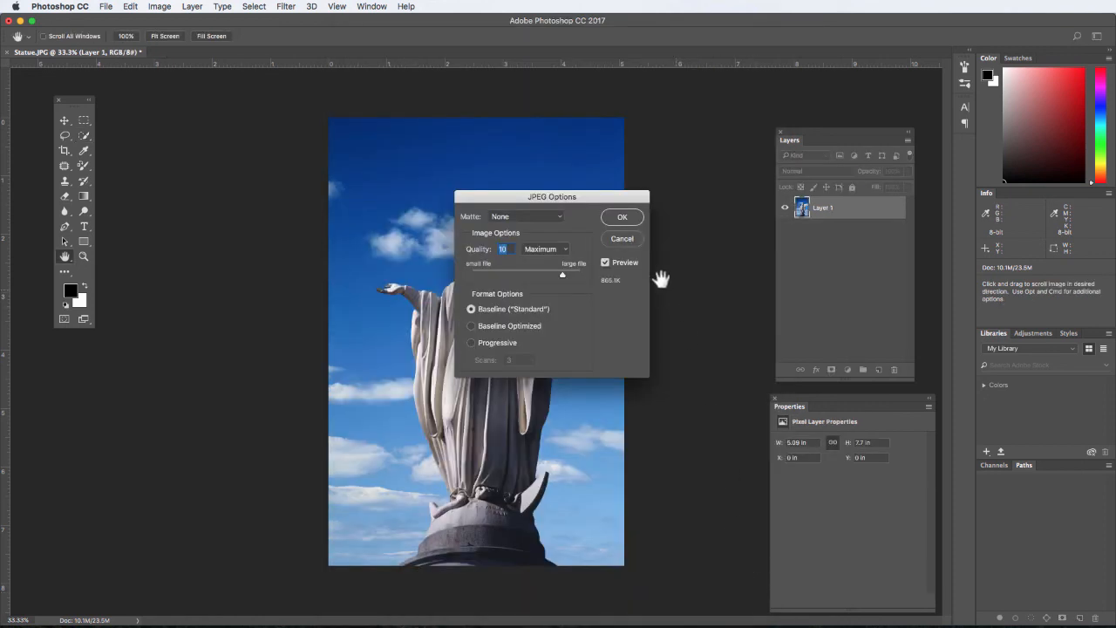
click(614, 220)
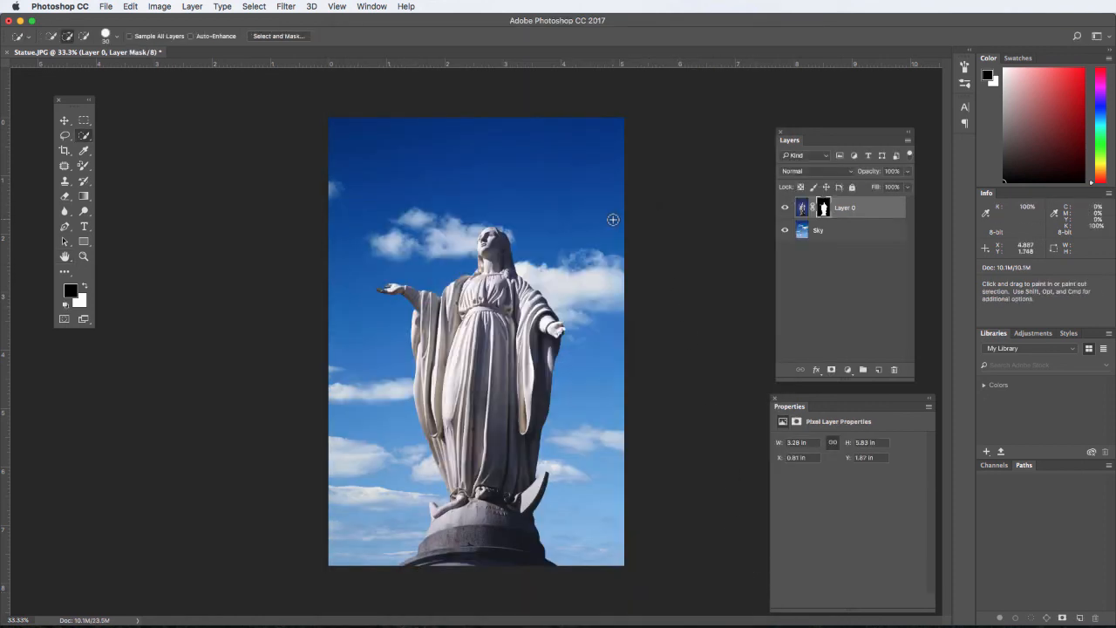